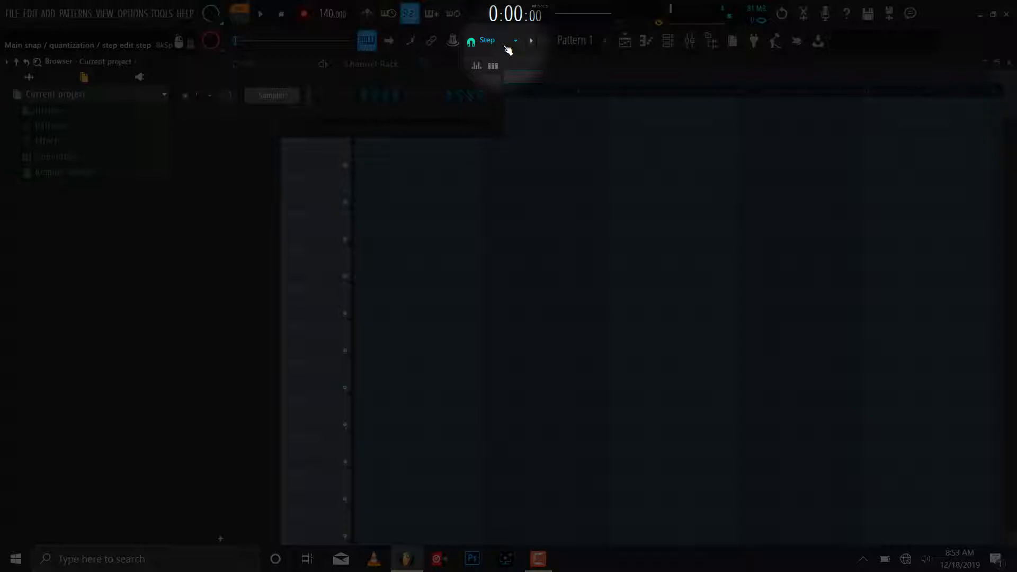
# - Set the main snap to Step
pyautogui.click(507, 47)
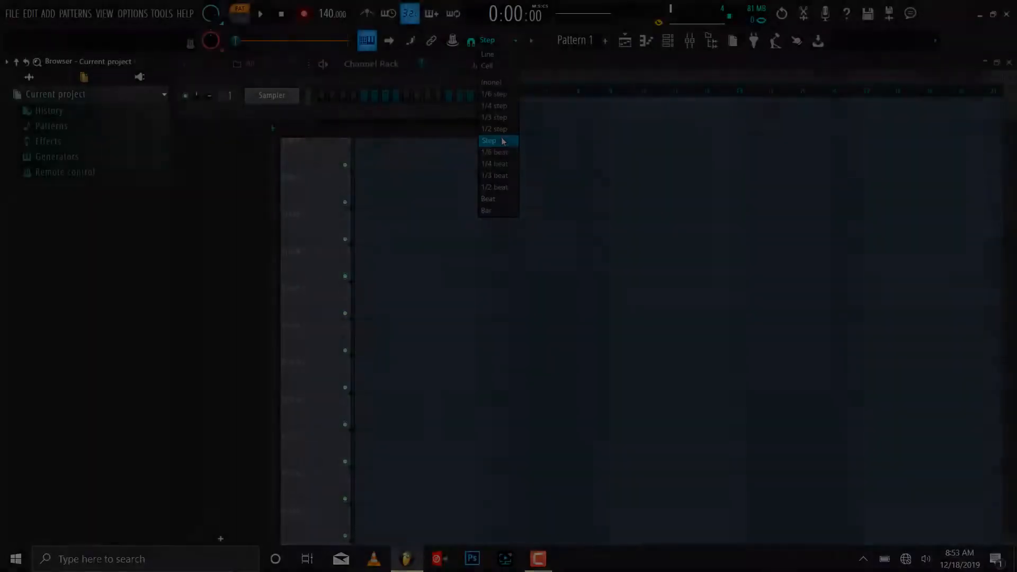
pyautogui.click(503, 140)
# - Replace the Sampler channel's instrument with Addictive Keys [64bit] and enable the metronome
pyautogui.rightClick(280, 97)
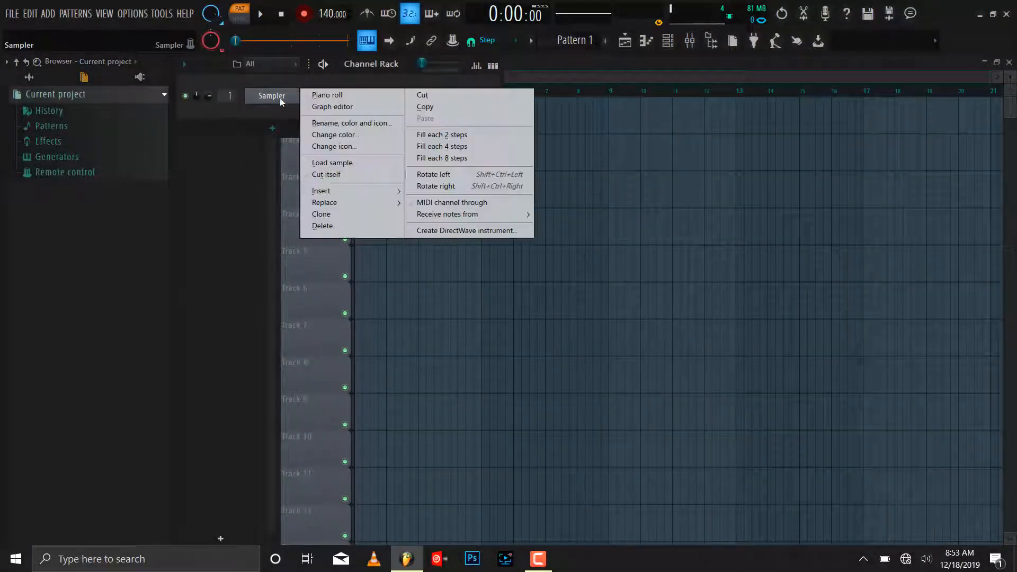
pyautogui.moveTo(339, 202)
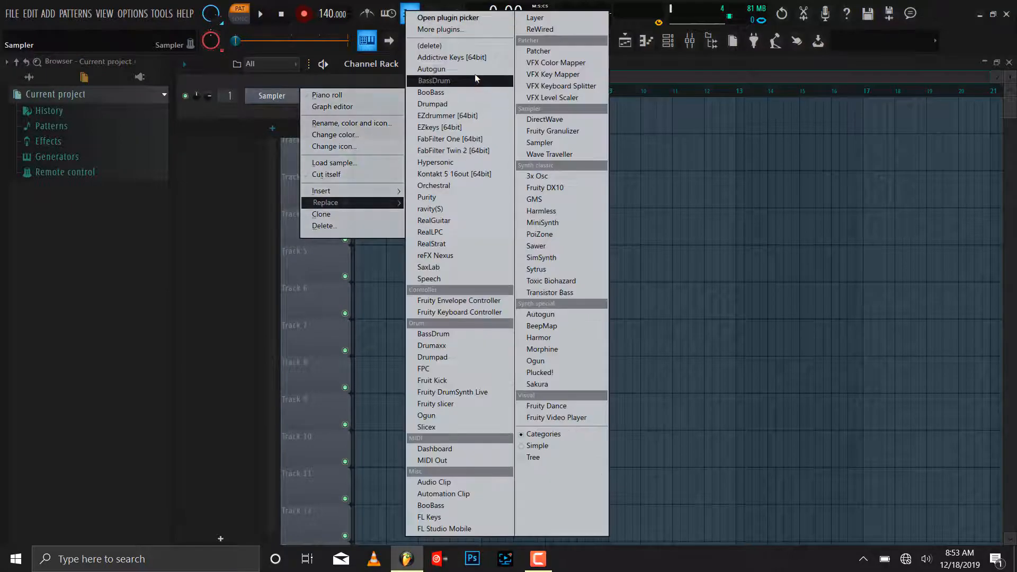
pyautogui.click(471, 57)
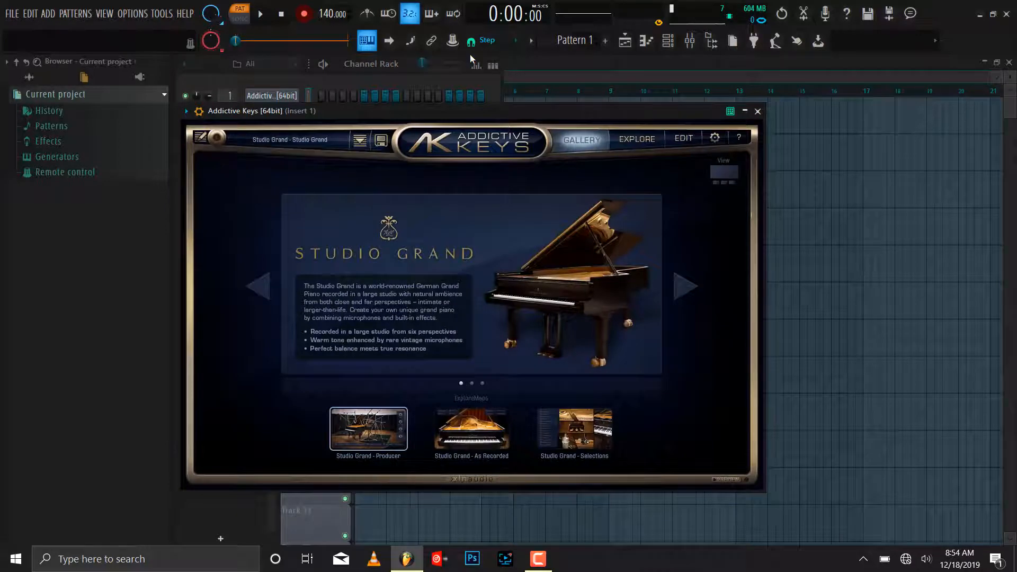
pyautogui.click(374, 11)
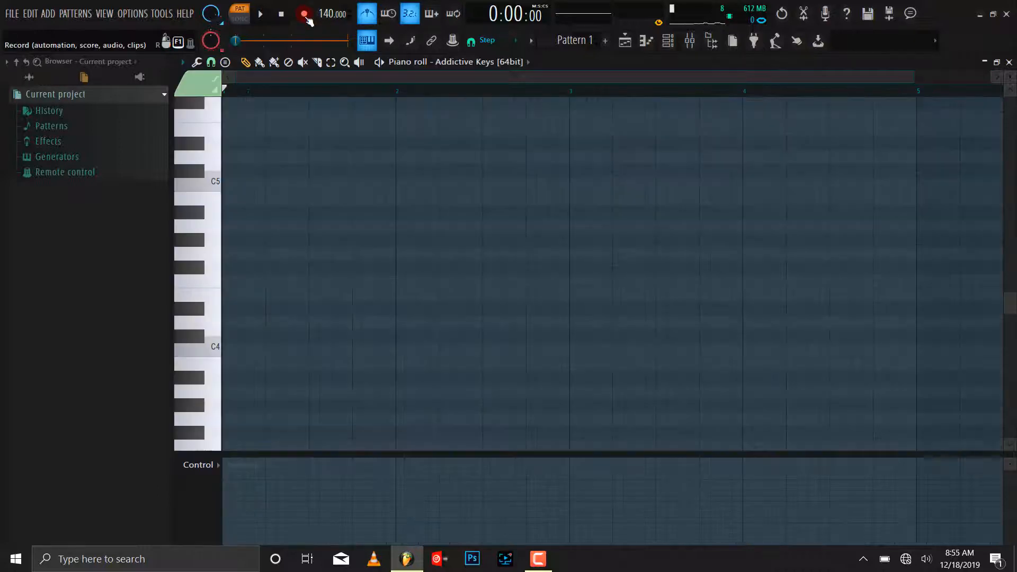
# - Record a four-bar piano take with four hits per bar of the pairs A#4/F#4, G#4/F4, F#4/D#4 and F4/C#4
pyautogui.click(306, 18)
pyautogui.press('space')
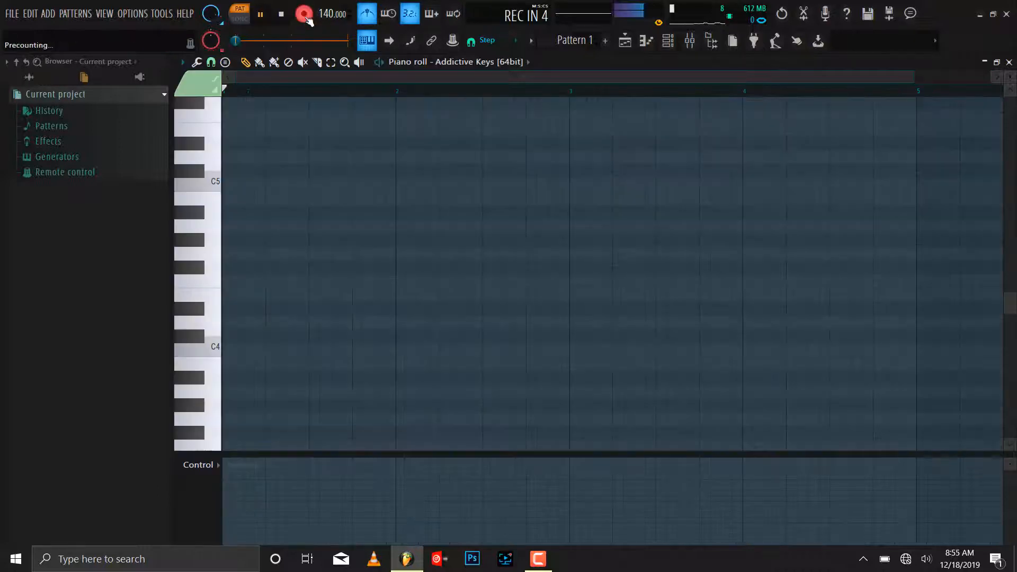
pyautogui.press('j')
pyautogui.press('g')
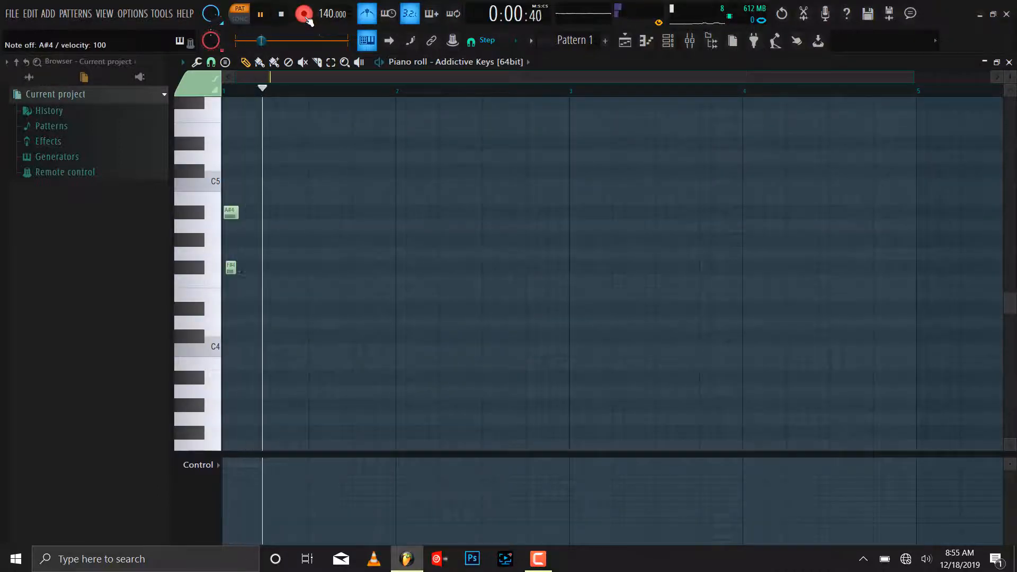
pyautogui.press('j')
pyautogui.press('g')
pyautogui.press('j')
pyautogui.press('g')
pyautogui.press('j')
pyautogui.press('g')
pyautogui.press('b')
pyautogui.press('v')
pyautogui.press('b')
pyautogui.press('v')
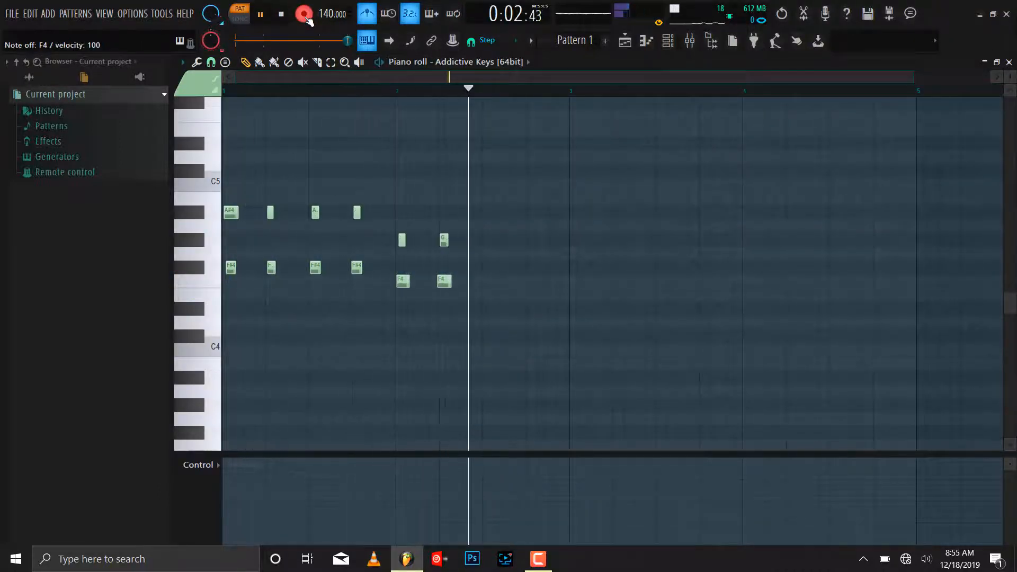
pyautogui.press('h')
pyautogui.press('v')
pyautogui.press('h')
pyautogui.press('v')
pyautogui.press('g')
pyautogui.press('d')
pyautogui.press('g')
pyautogui.press('d')
pyautogui.press('g')
pyautogui.press('d')
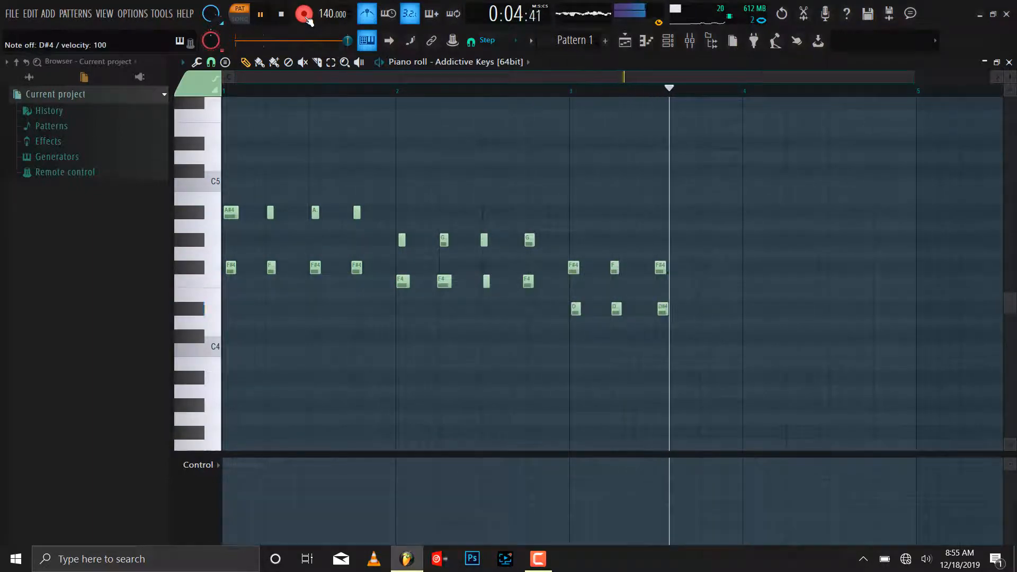
pyautogui.press('g')
pyautogui.press('d')
pyautogui.press('v')
pyautogui.press('s')
pyautogui.press('v')
pyautogui.press('s')
pyautogui.press('v')
pyautogui.press('s')
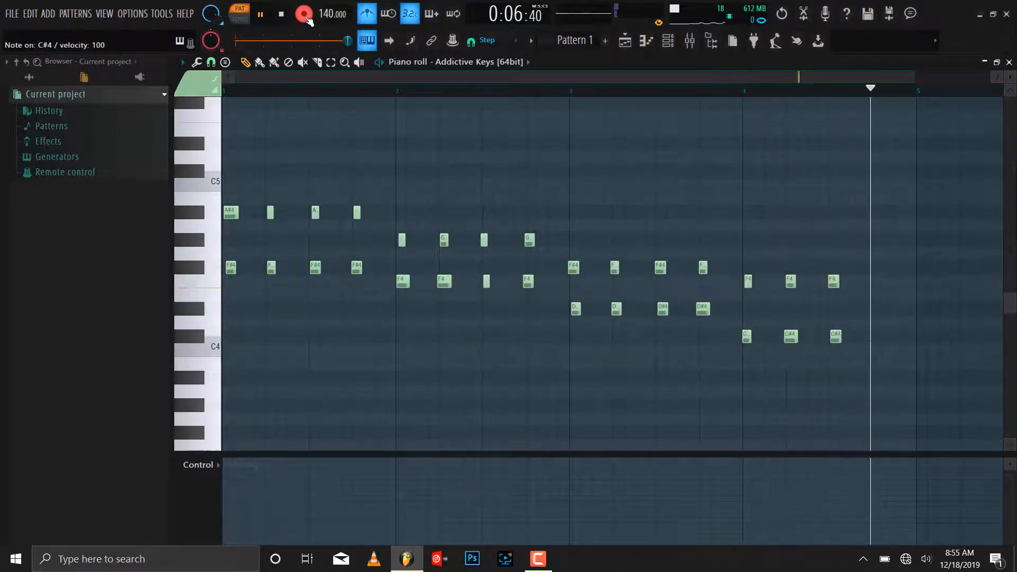
pyautogui.press('space')
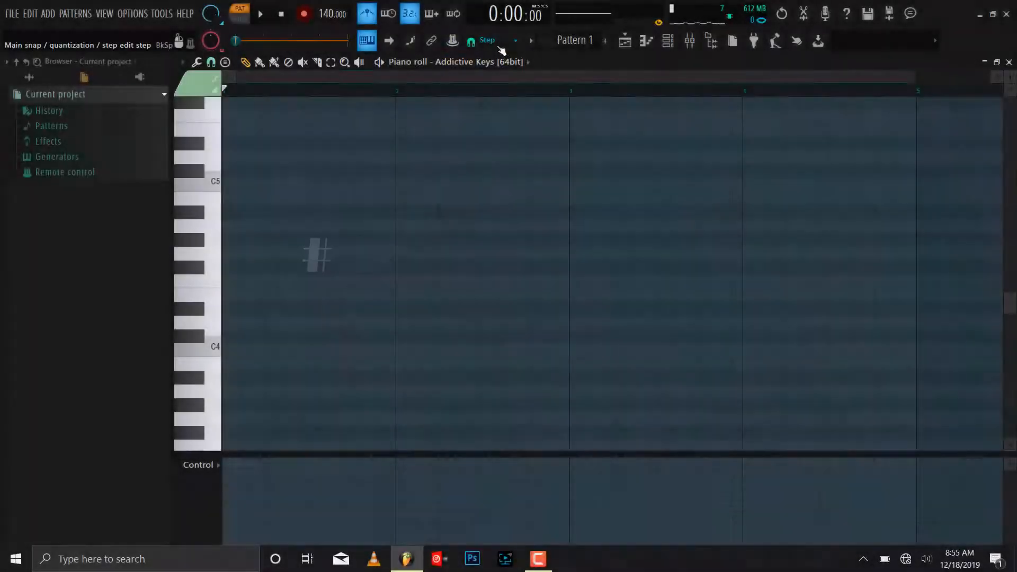
# - With the main snap set to Line, record four bars of piano pairs, four hits each: A#4/F#4, G#4/F4, F#4/D#4 and F4/C#4
pyautogui.click(489, 40)
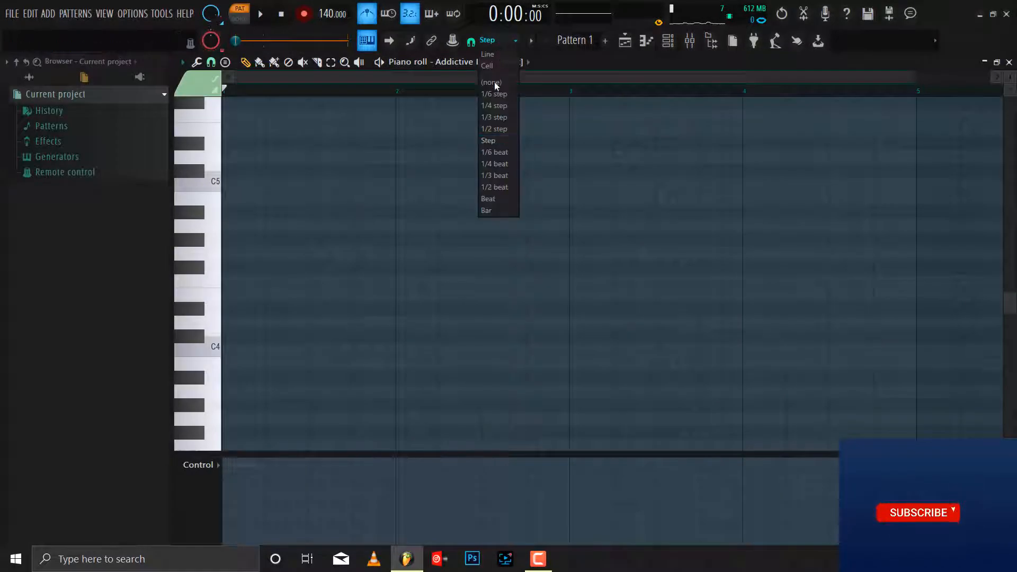
pyautogui.click(497, 55)
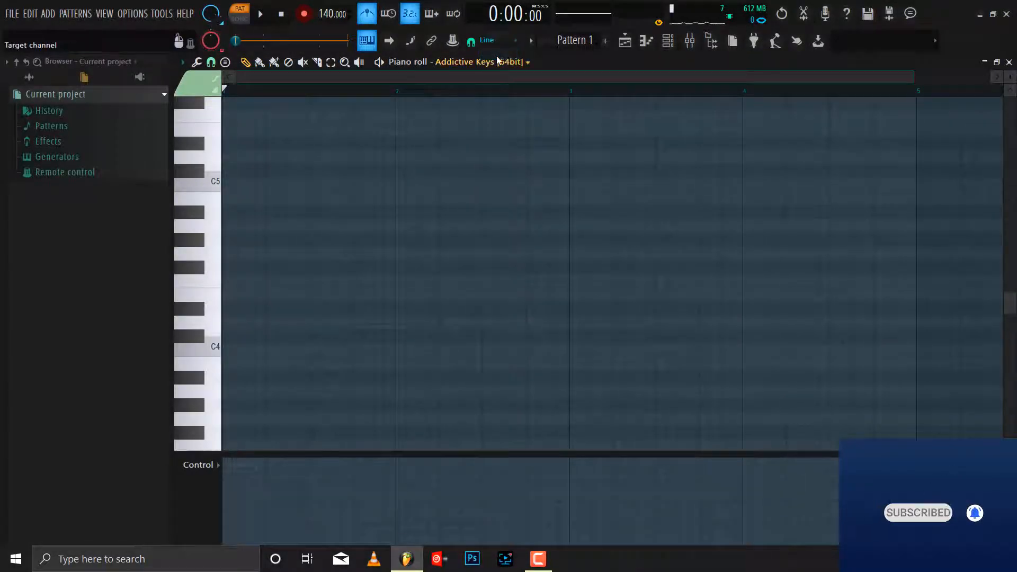
pyautogui.click(305, 14)
pyautogui.press('space')
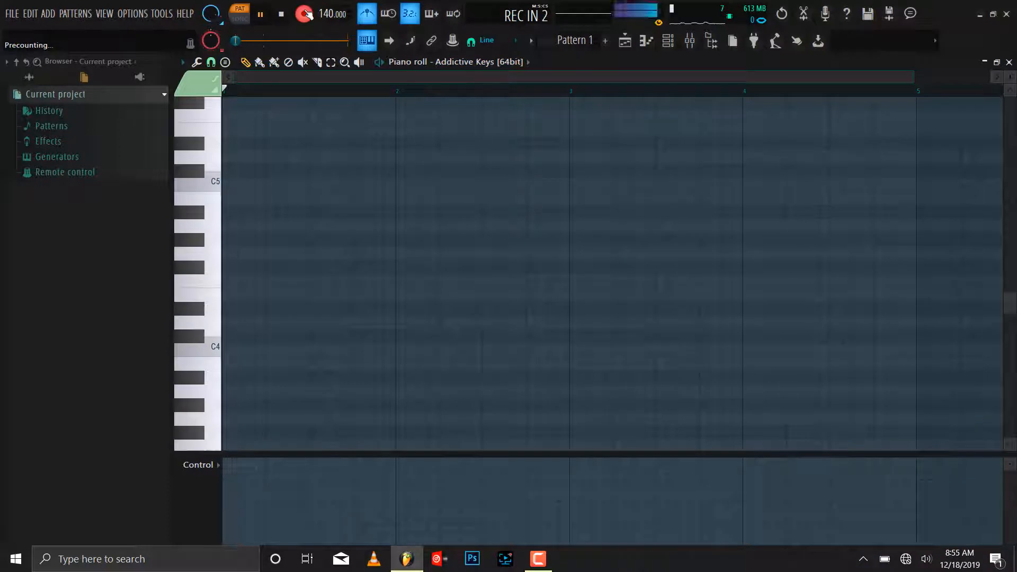
pyautogui.press('j')
pyautogui.press('g')
pyautogui.press('j')
pyautogui.press('g')
pyautogui.press('j')
pyautogui.press('g')
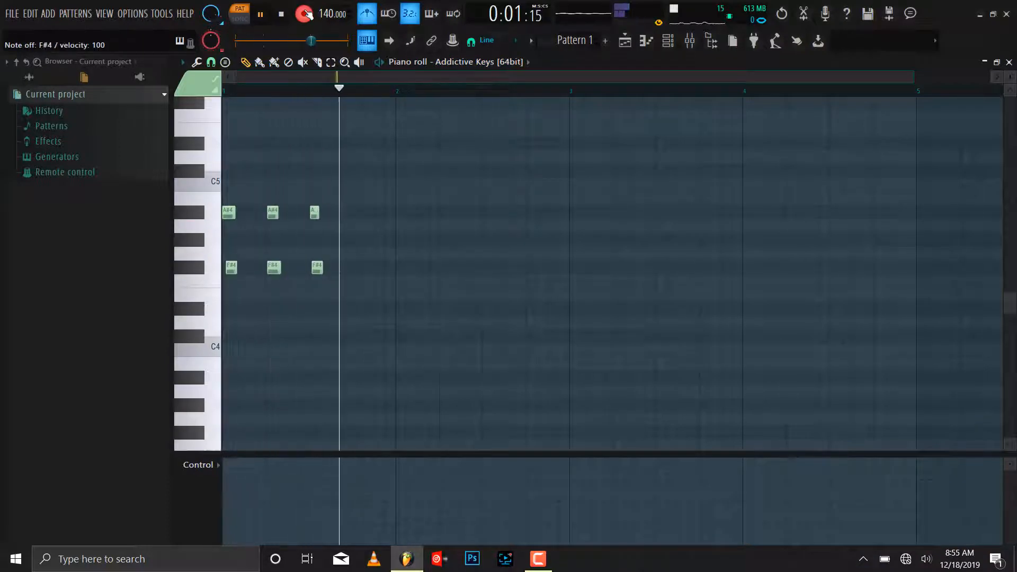
pyautogui.press('g')
pyautogui.press('j')
pyautogui.press('v')
pyautogui.press('h')
pyautogui.press('v')
pyautogui.press('h')
pyautogui.press('h')
pyautogui.press('v')
pyautogui.press('h')
pyautogui.press('v')
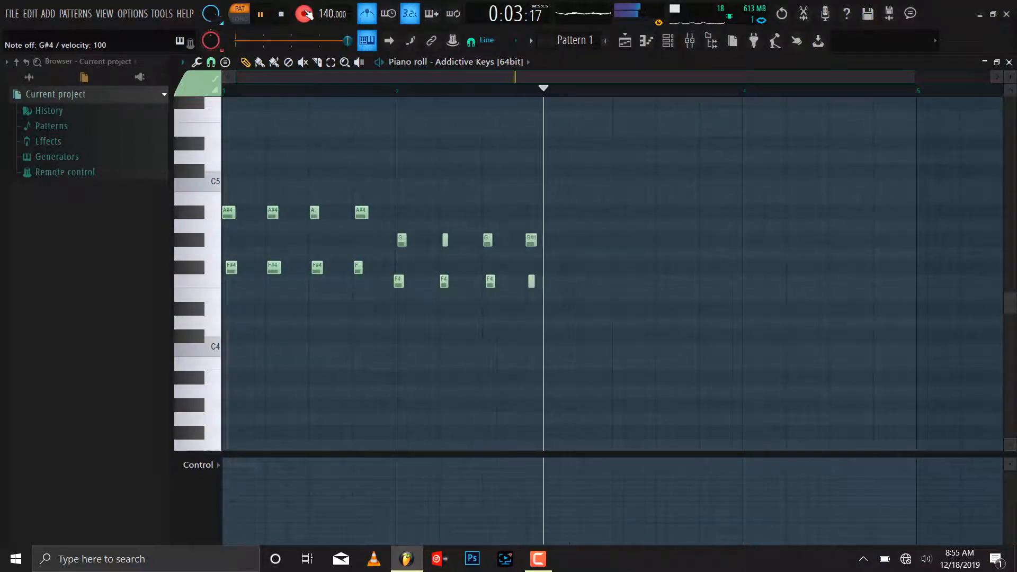
pyautogui.press('g')
pyautogui.press('d')
pyautogui.press('g')
pyautogui.press('d')
pyautogui.press('g')
pyautogui.press('d')
pyautogui.press('g')
pyautogui.press('d')
pyautogui.press('v')
pyautogui.press('s')
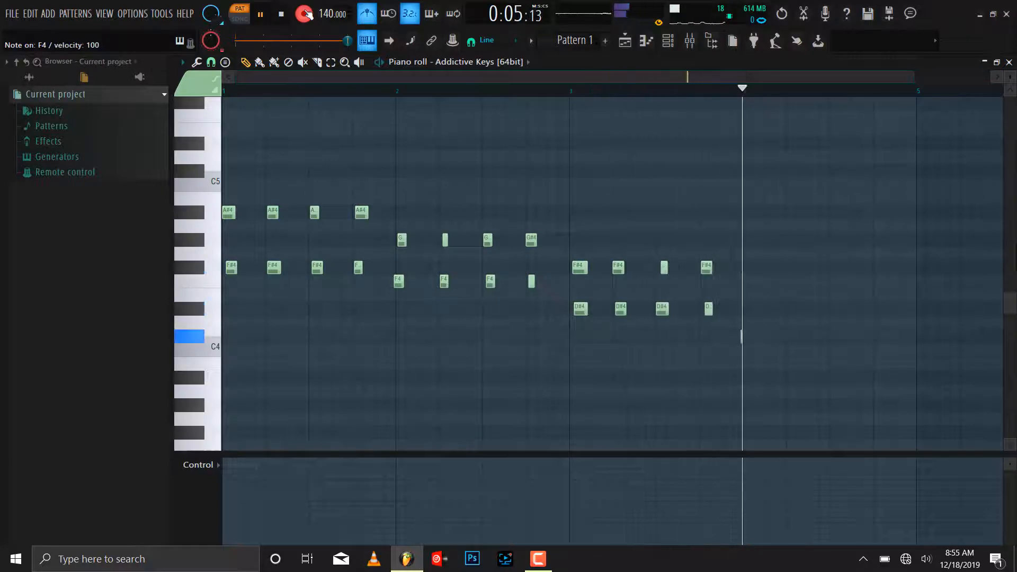
pyautogui.press('v')
pyautogui.press('s')
pyautogui.press('v')
pyautogui.press('s')
pyautogui.press('v')
pyautogui.press('s')
pyautogui.press('space')
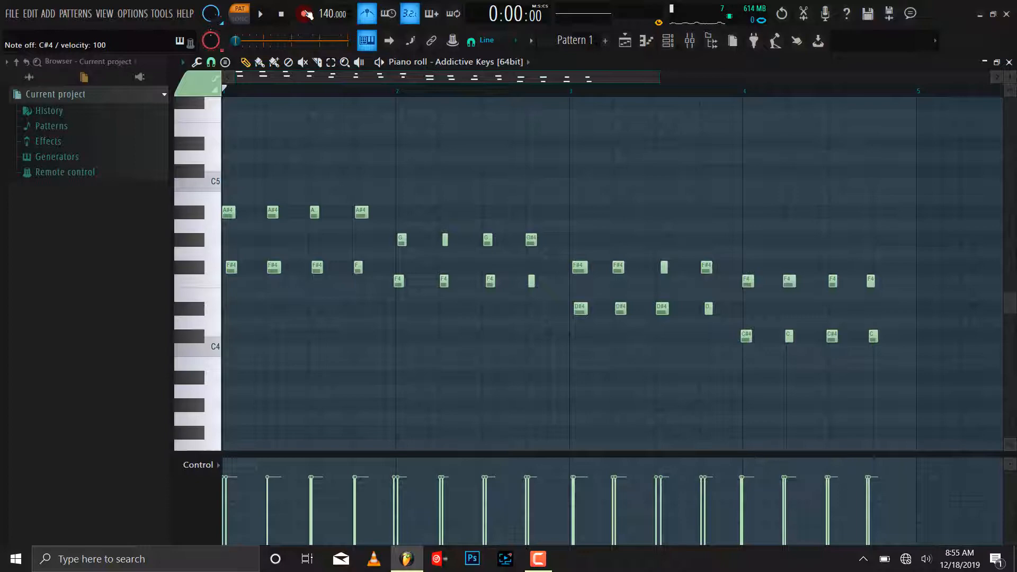
# - Quantize the recorded piano notes with the quantizer's Default template
pyautogui.hotkey('alt', 'q')
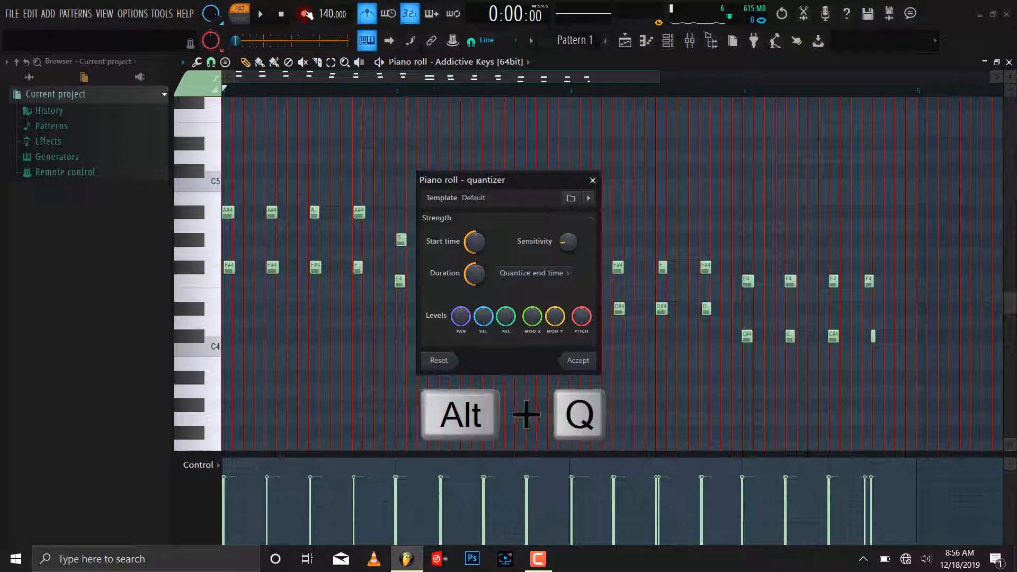
pyautogui.click(585, 362)
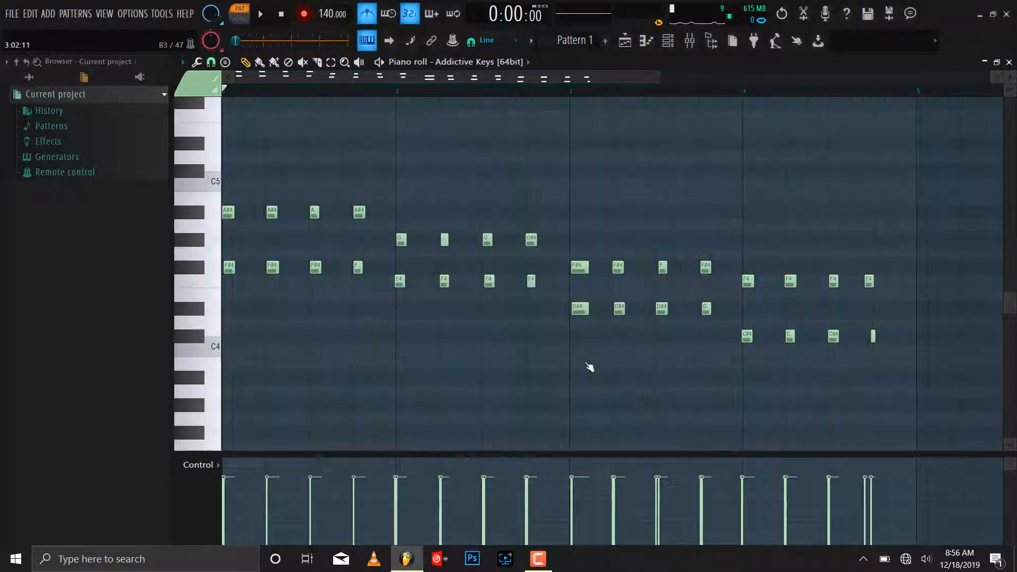
pyautogui.hotkey('alt', 'q')
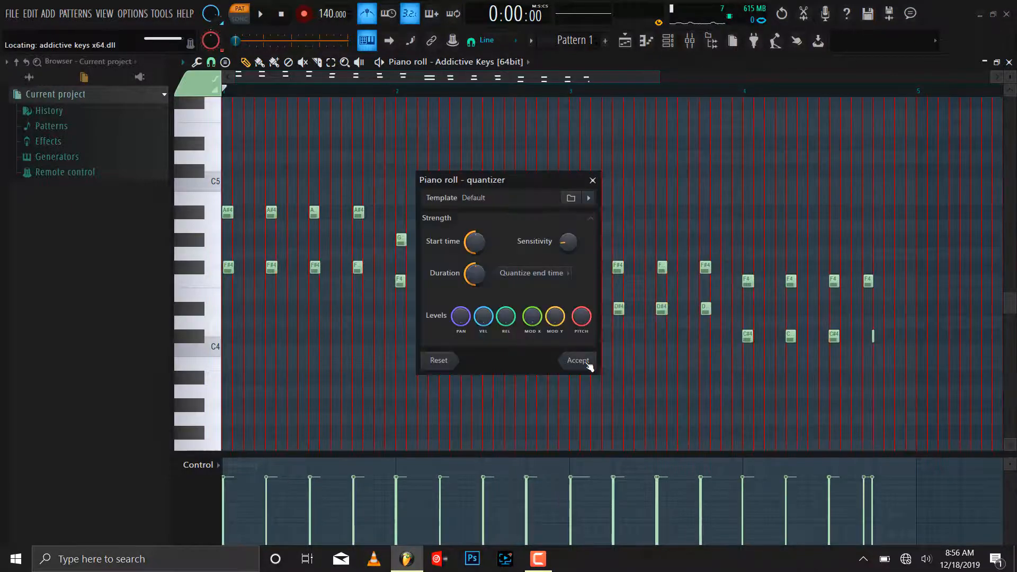
pyautogui.click(593, 181)
# - Quick-quantize the recorded piano notes and set the piano roll's own snap to Step
pyautogui.hotkey('ctrl', 'q')
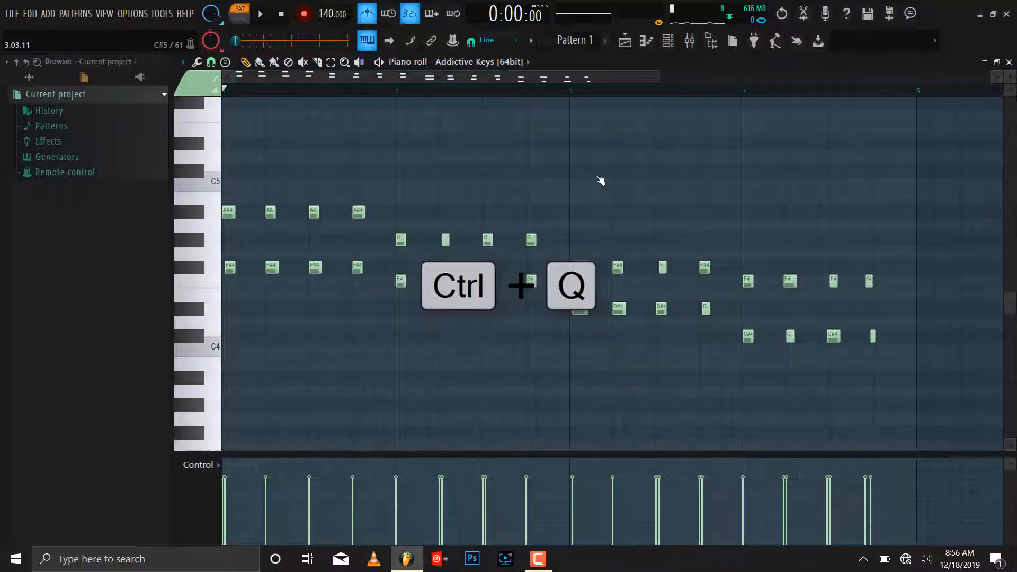
pyautogui.hotkey('ctrl', 'q')
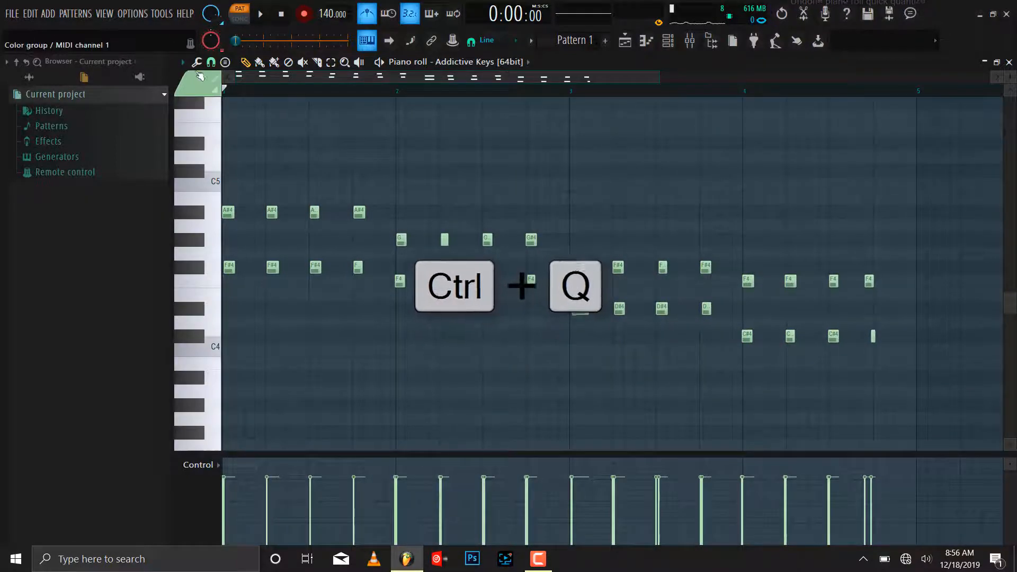
pyautogui.click(212, 62)
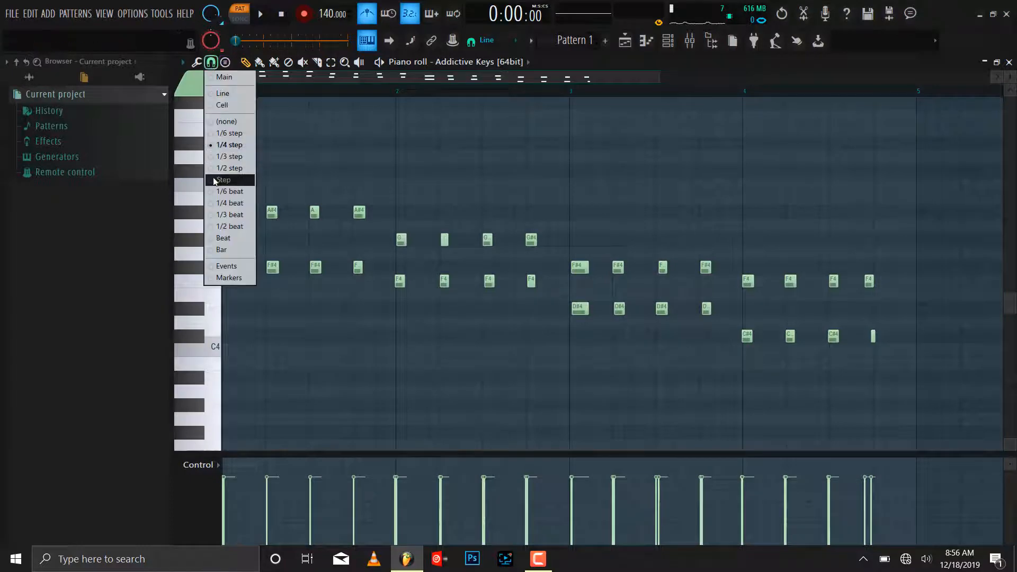
pyautogui.click(212, 179)
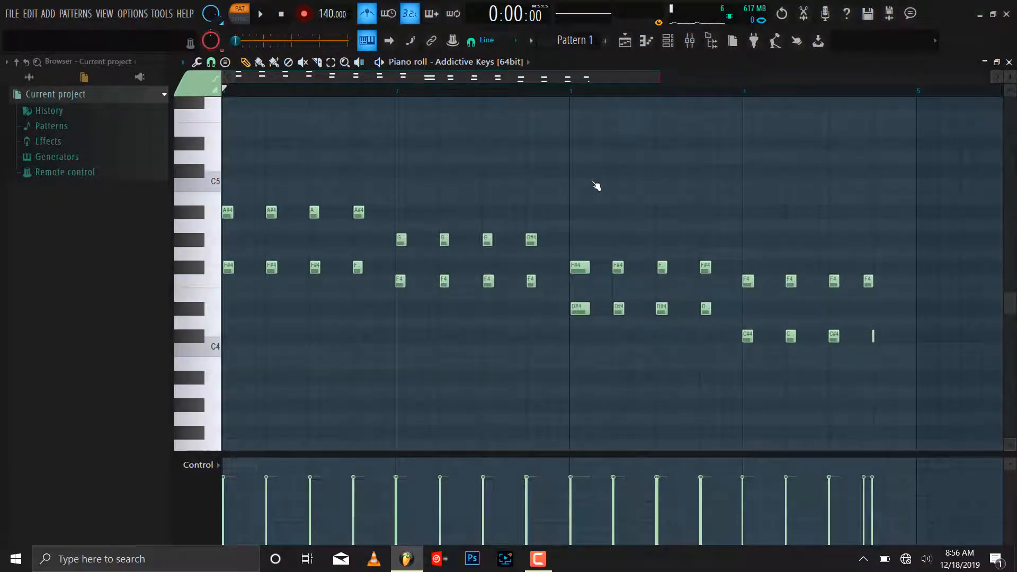
pyautogui.hotkey('alt', 'q')
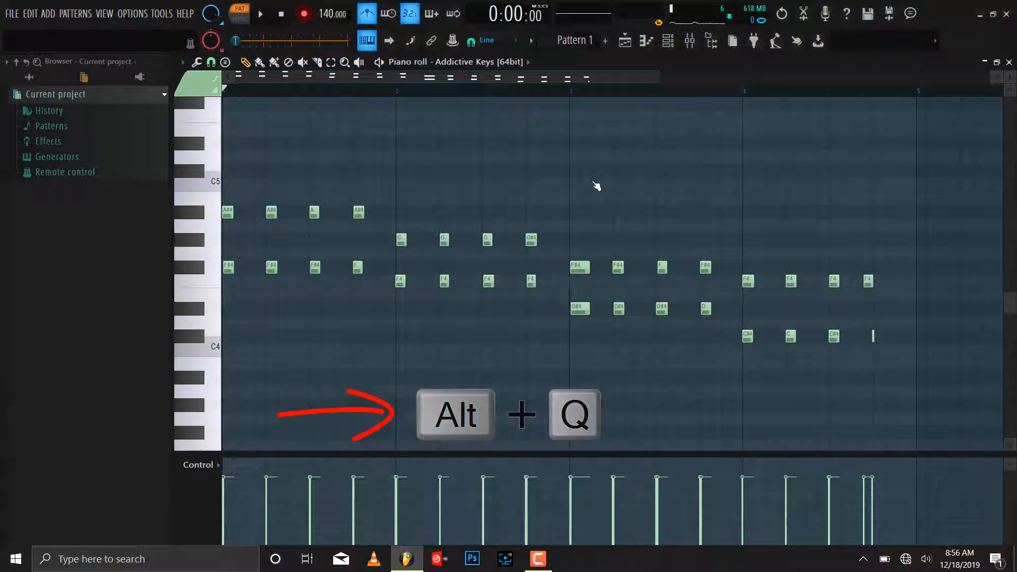
pyautogui.hotkey('ctrl', 'q')
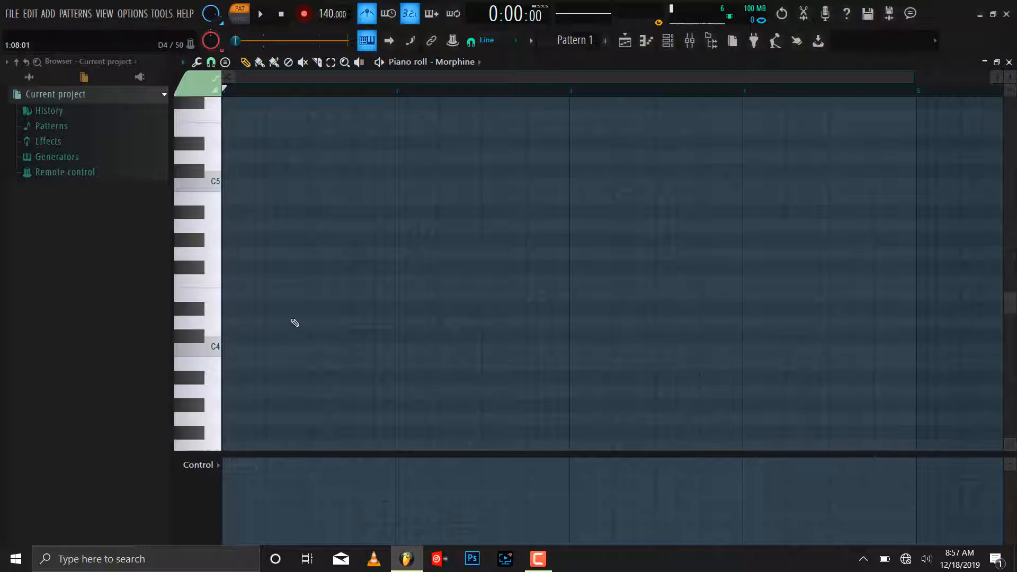
# - Draw a D#4 note in the Morphine piano roll from the start of bar 1, about one bar long
pyautogui.click(227, 309)
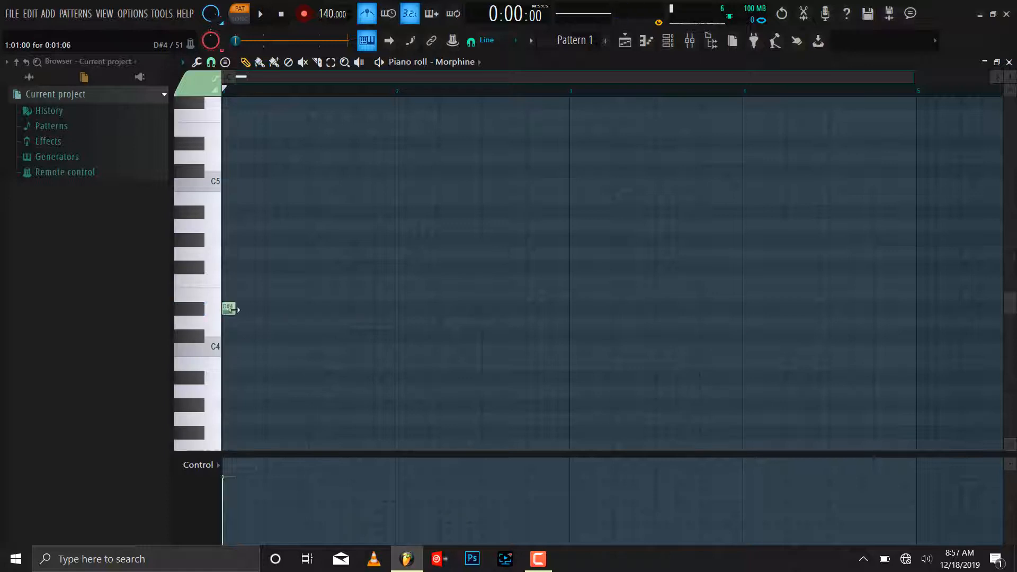
pyautogui.moveTo(234, 309); pyautogui.dragTo(394, 311)
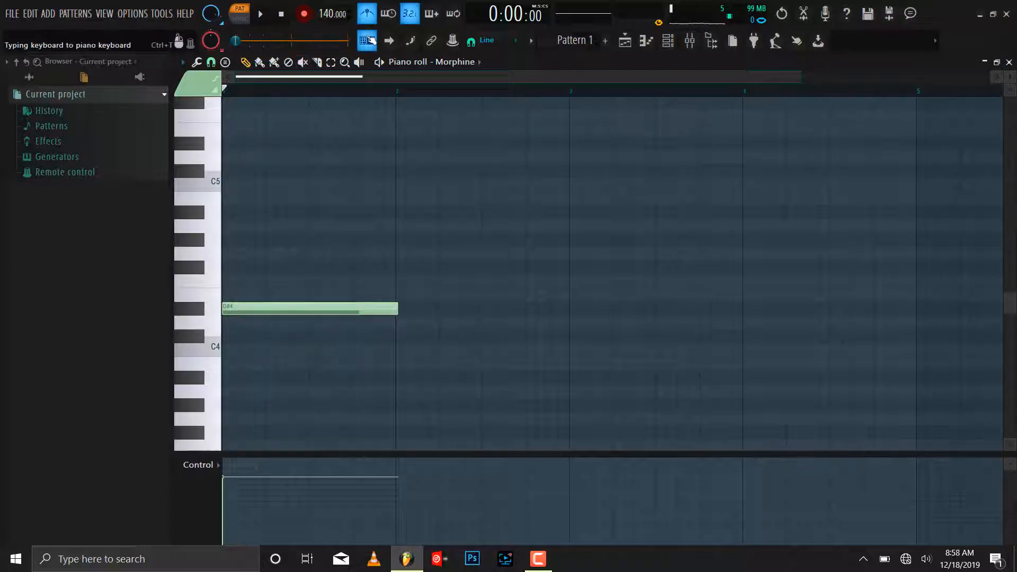
# - Turn off typing keyboard to piano keyboard and add an F#4 slide note at 1:09:00, shortened to 0:01:06
pyautogui.click(366, 40)
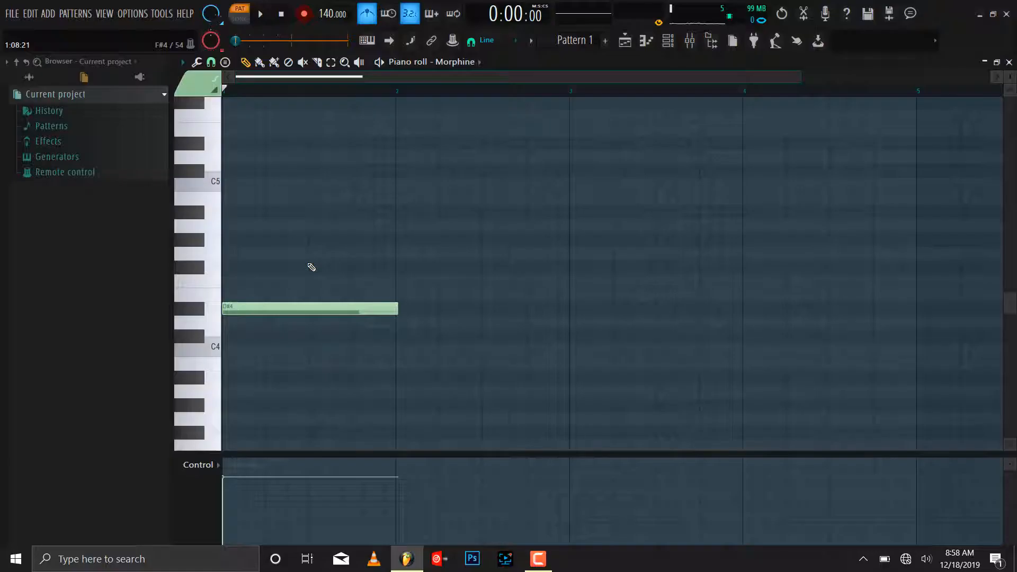
pyautogui.click(311, 267)
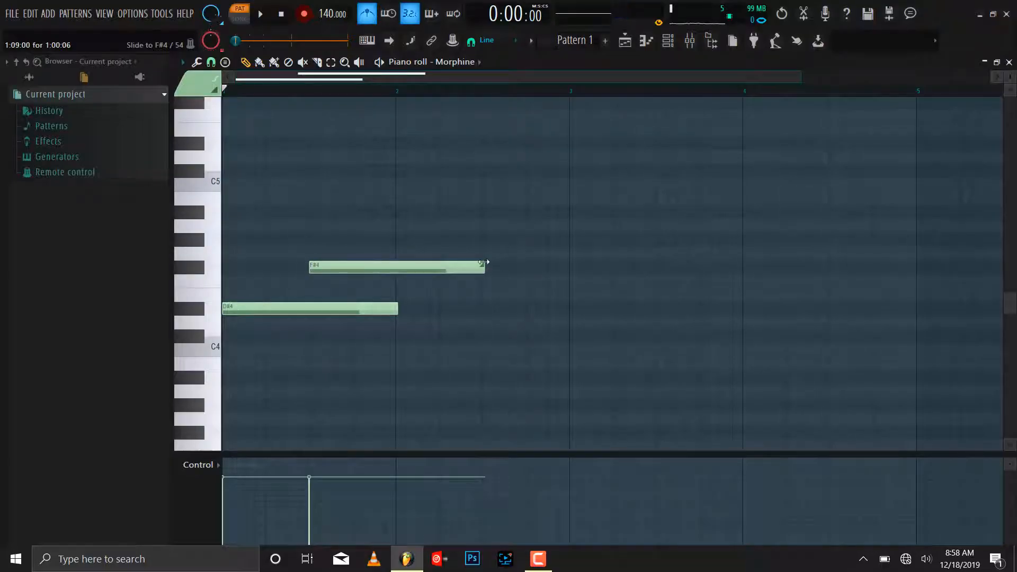
pyautogui.moveTo(483, 262); pyautogui.dragTo(320, 283)
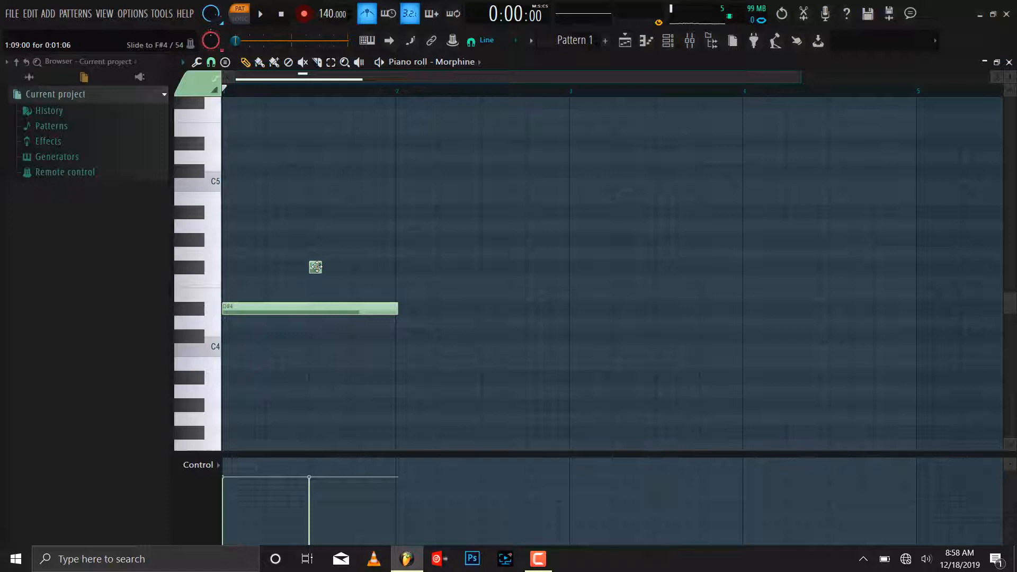
# - Quick-quantize the D#4 note and the F#4 slide note, and play the pattern back
pyautogui.hotkey('ctrl', 'q')
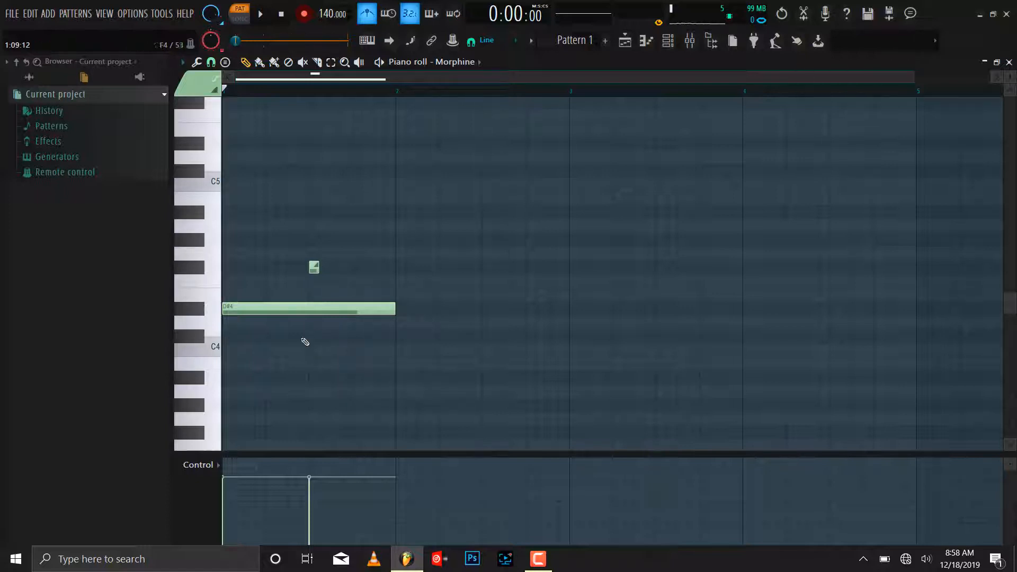
pyautogui.press('space')
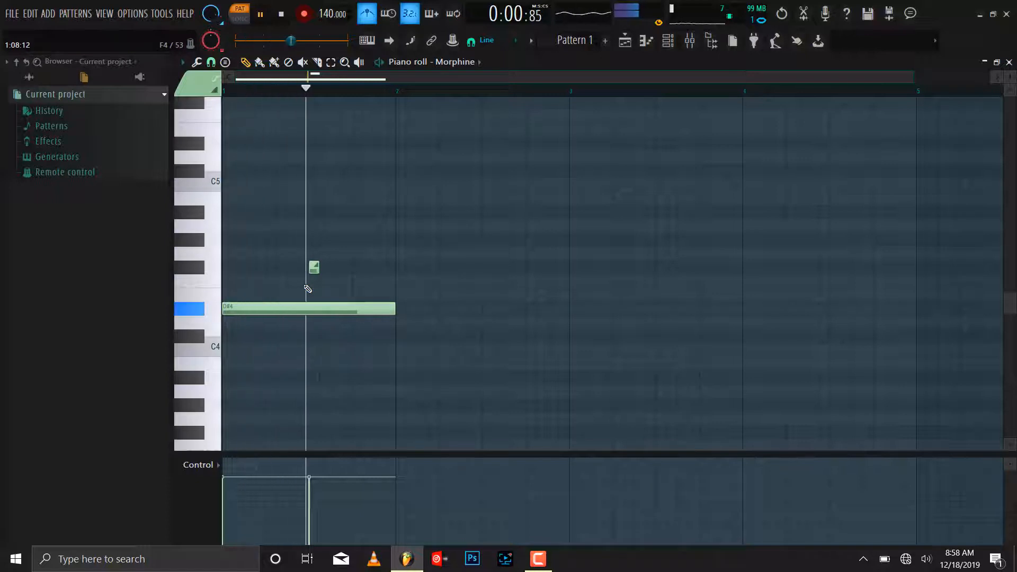
pyautogui.press('space')
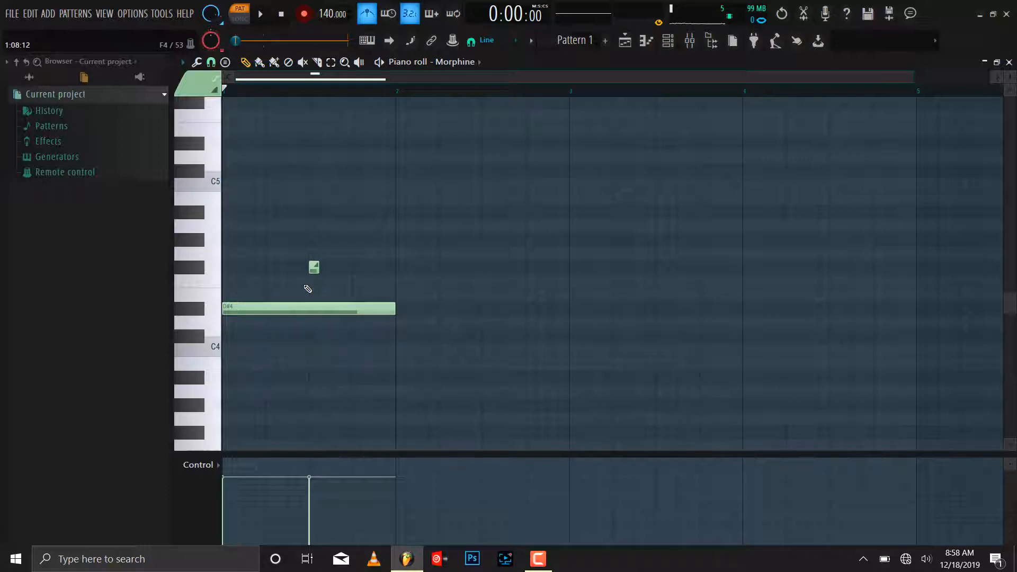
# - Switch to the blue note colour group, add a one-bar A#4 note at the start of bar 1, and play the pattern
pyautogui.click(308, 309)
pyautogui.click(194, 85)
pyautogui.click(207, 109)
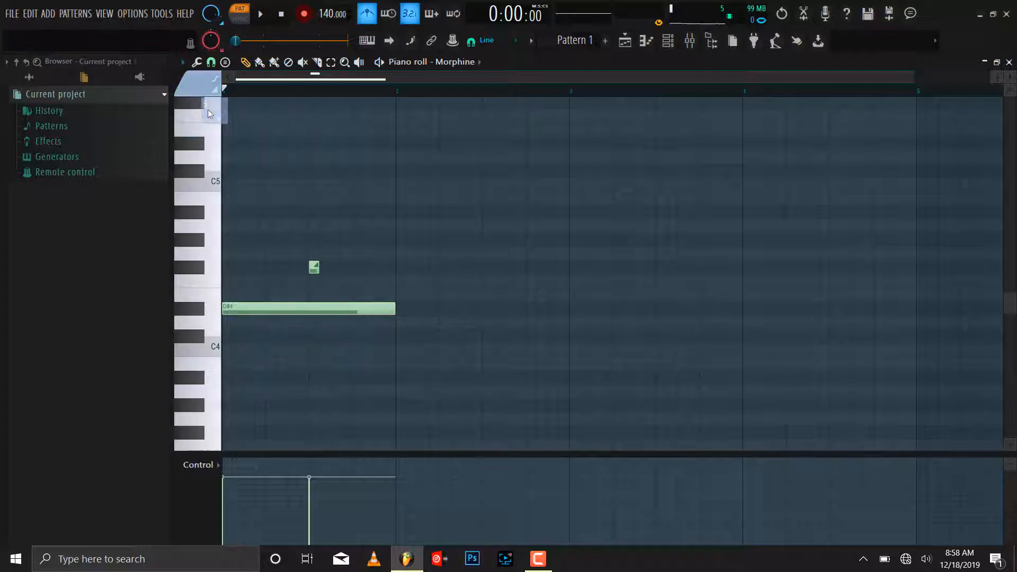
pyautogui.click(227, 215)
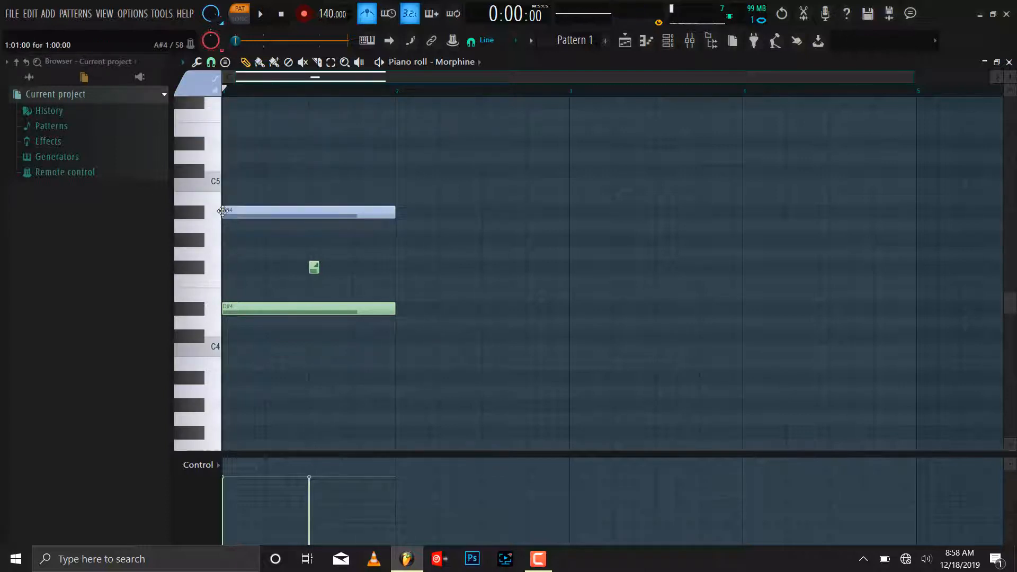
pyautogui.press('space')
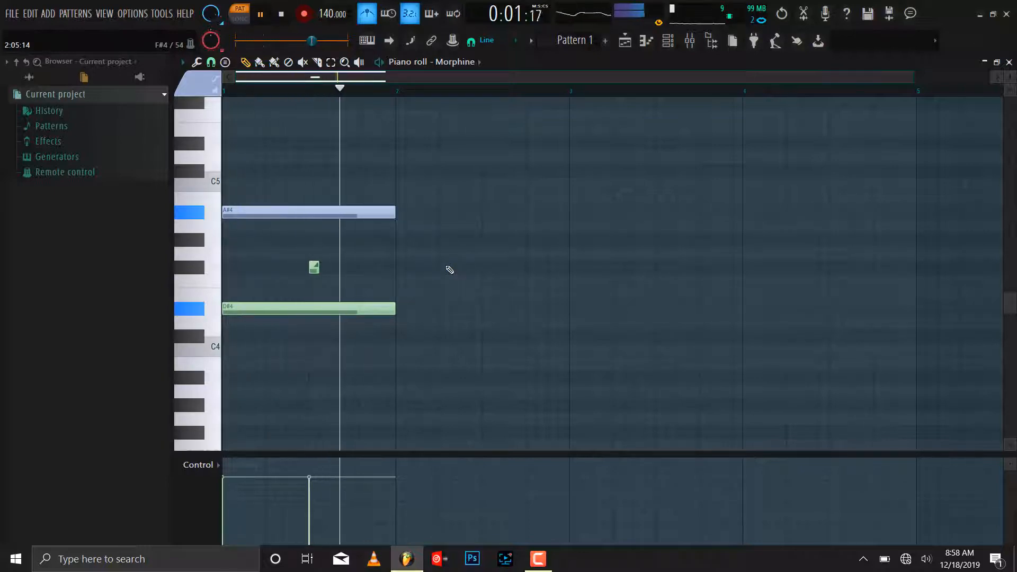
pyautogui.press('space')
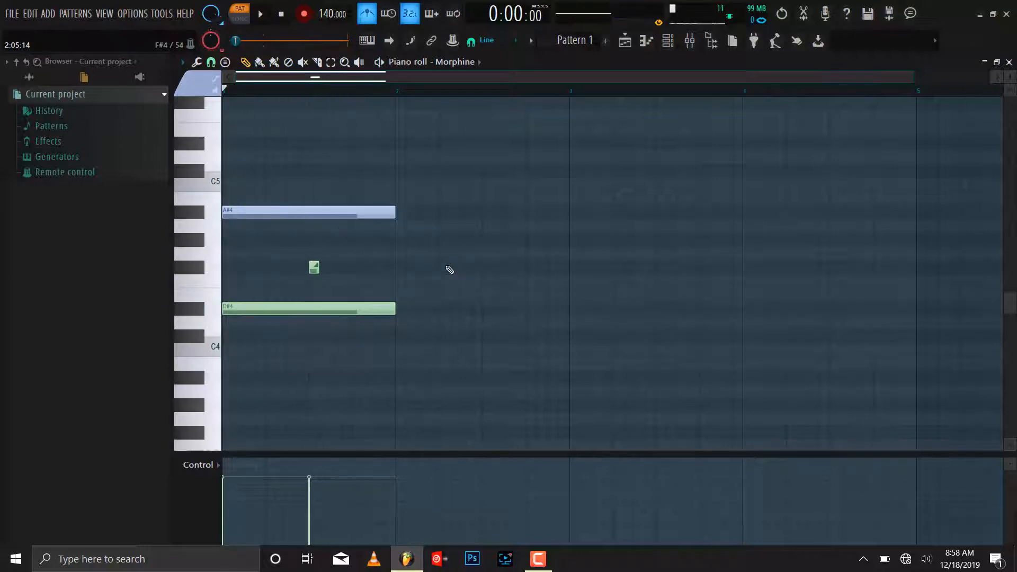
# - Add a blue C#5 slide note at 1:09:00, shorten it to match the F#4 slide note, and play the pattern
pyautogui.click(310, 171)
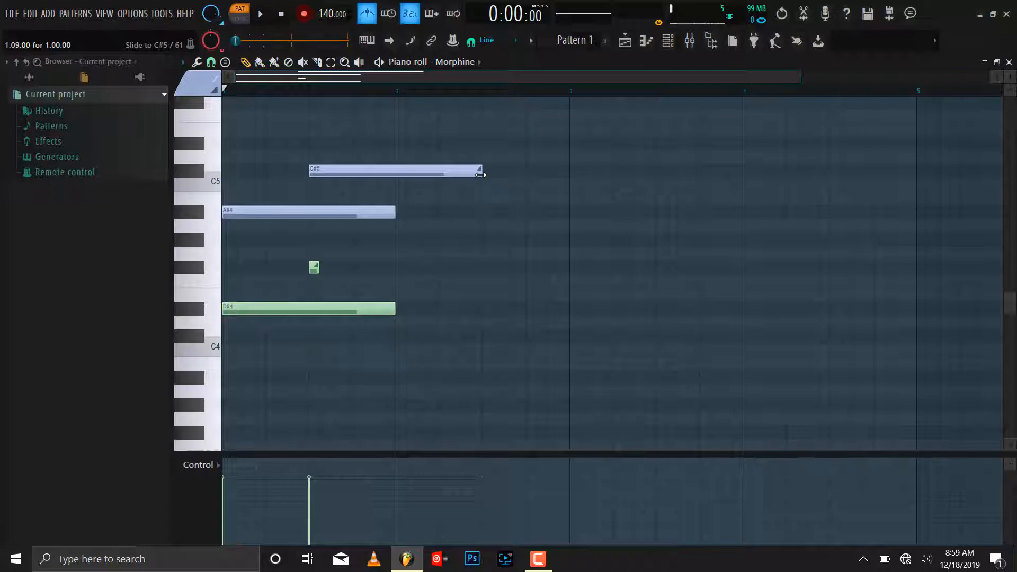
pyautogui.moveTo(481, 174); pyautogui.dragTo(320, 191)
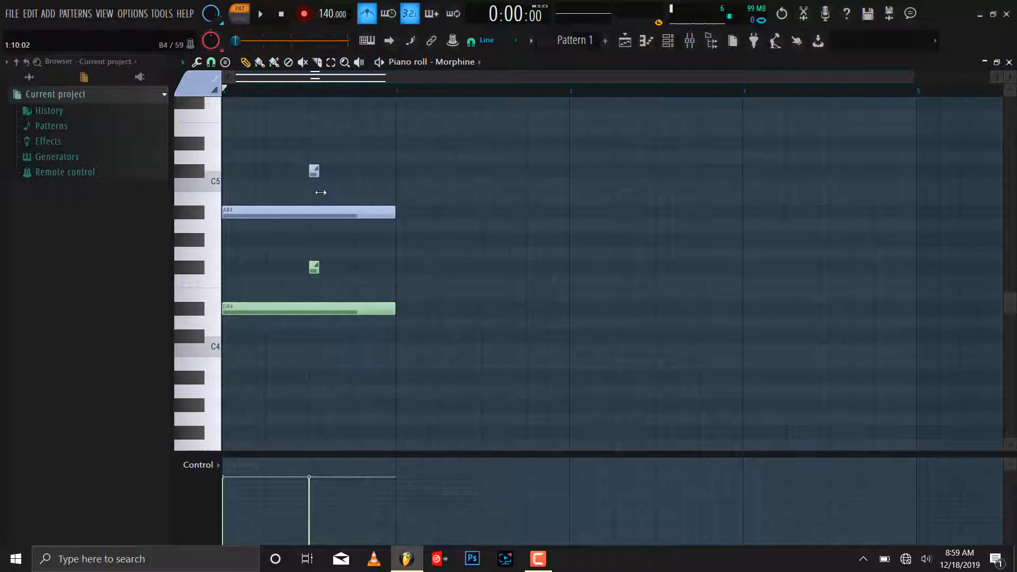
pyautogui.press('space')
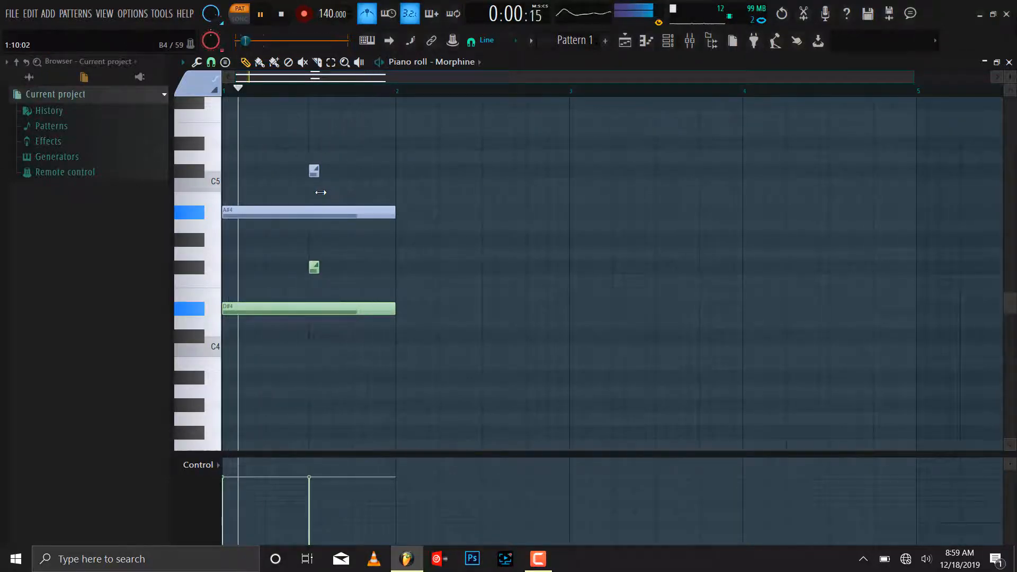
pyautogui.press('space')
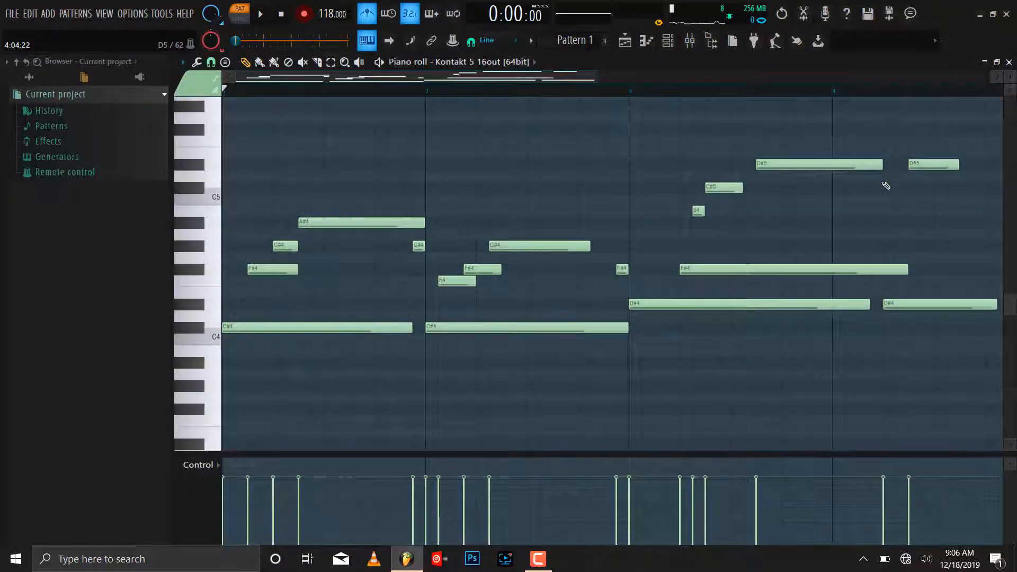
# - Render the Kontakt channel to a DirectWave instrument saved as Kontakt 5 16out [64bit], with keys per zone set to 1
pyautogui.click(1010, 61)
pyautogui.click(294, 96)
pyautogui.rightClick(260, 96)
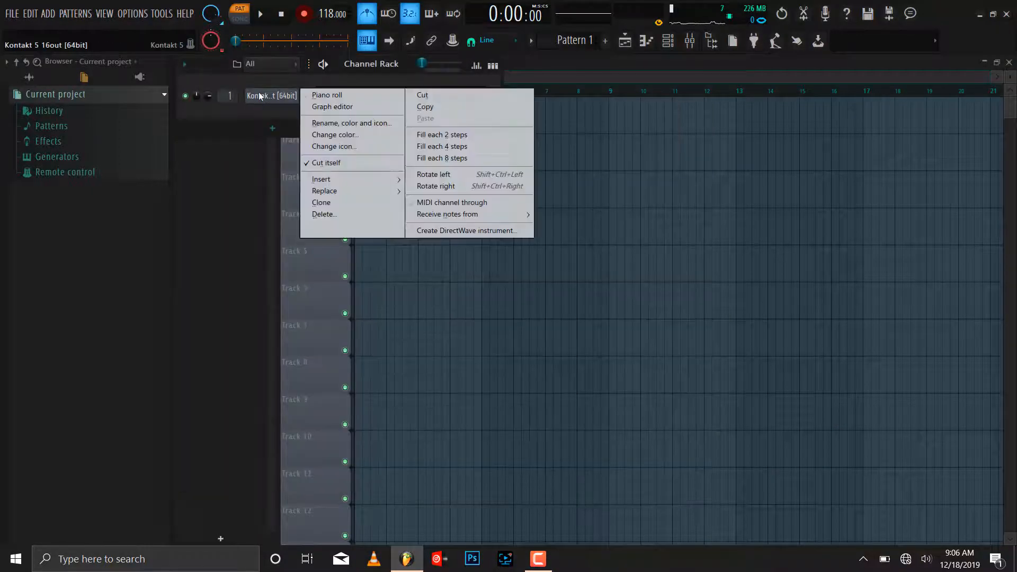
pyautogui.click(452, 232)
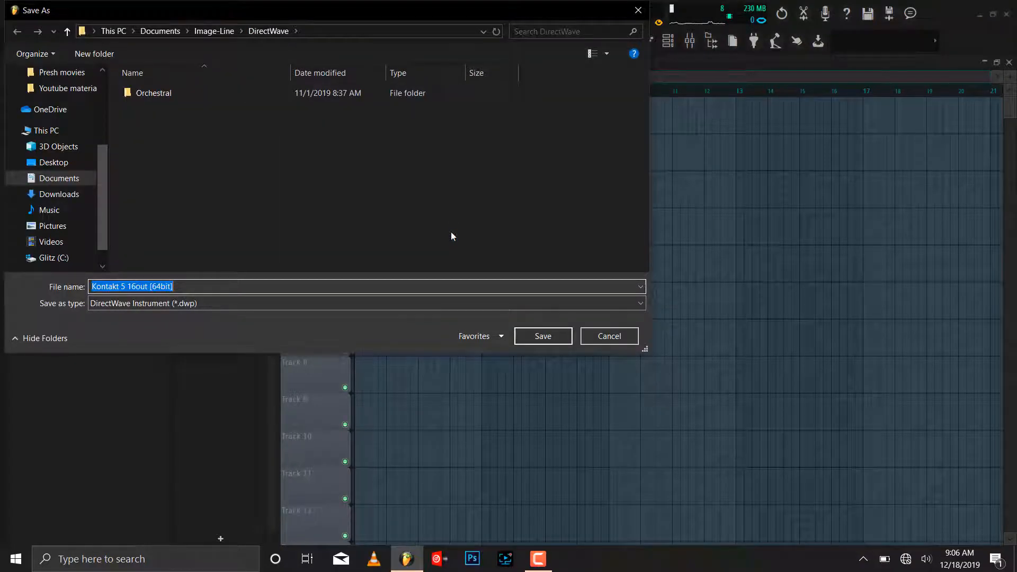
pyautogui.click(542, 336)
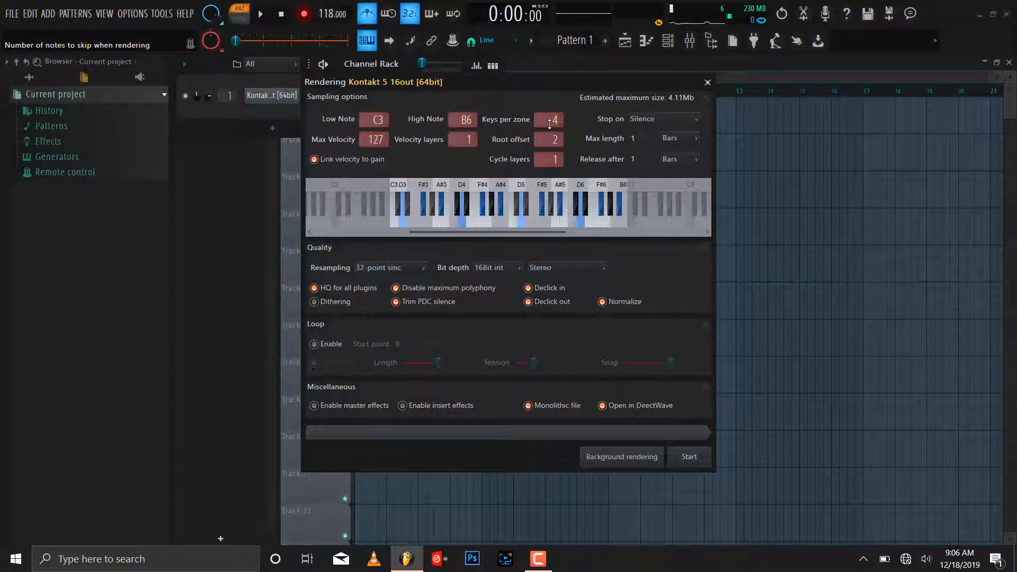
pyautogui.scroll(-3, 550, 123)
pyautogui.click(699, 459)
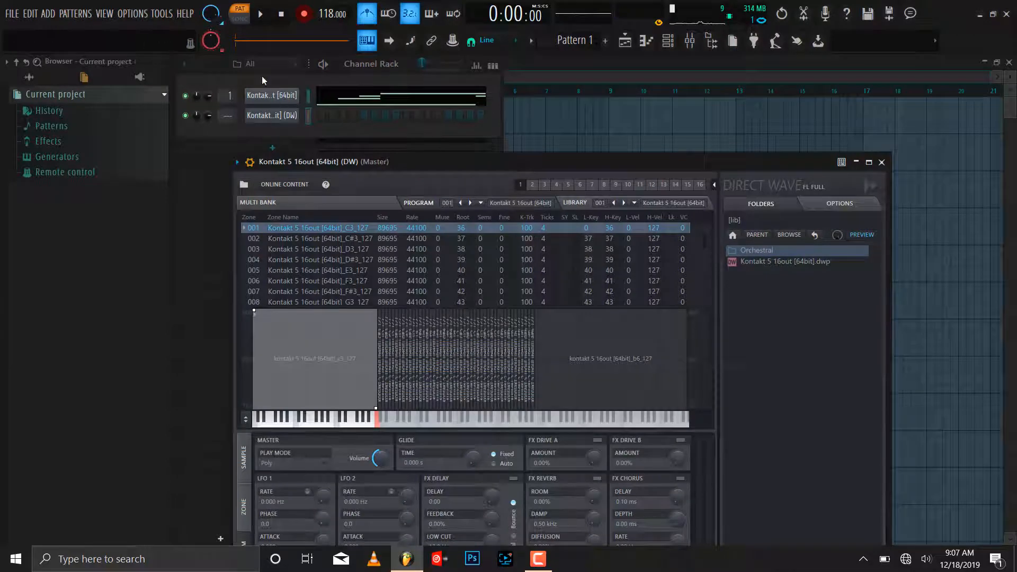
# - Mute the original Kontakt channel, audition notes on the DirectWave version, and compare the two instrument windows
pyautogui.click(186, 97)
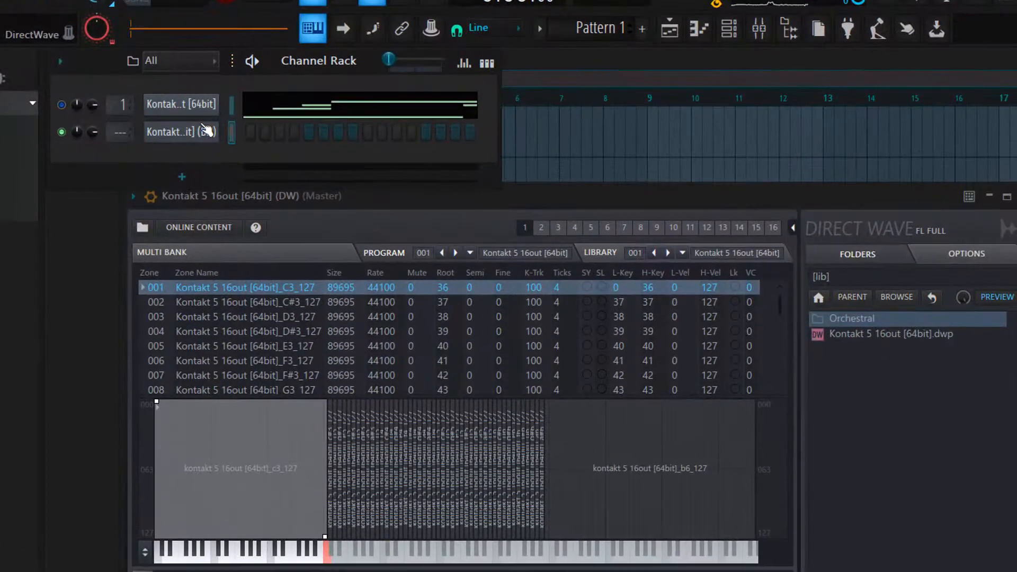
pyautogui.press('s')
pyautogui.press('g')
pyautogui.press('h')
pyautogui.press('j')
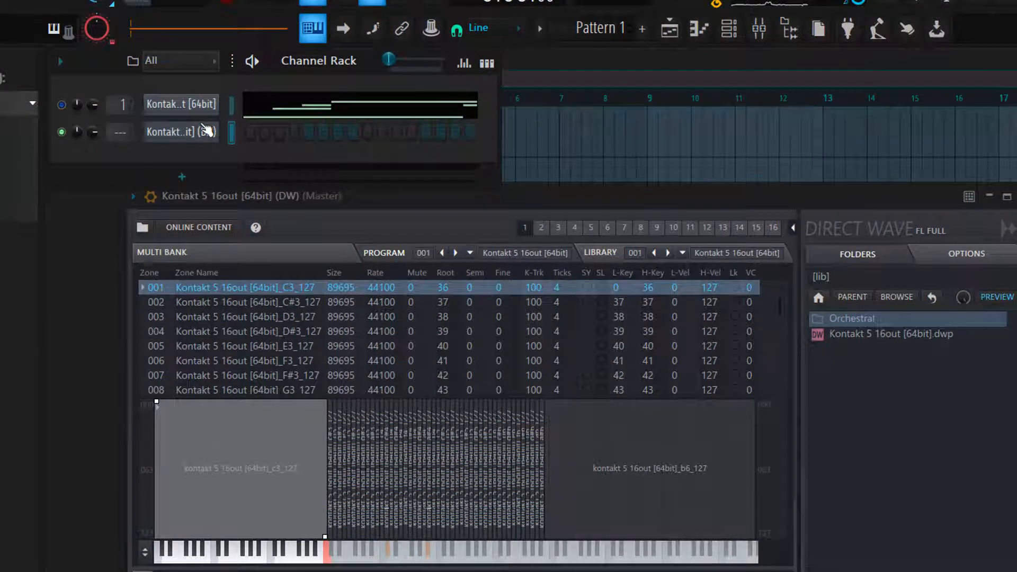
pyautogui.press('h')
pyautogui.press('s')
pyautogui.press('g')
pyautogui.press('h')
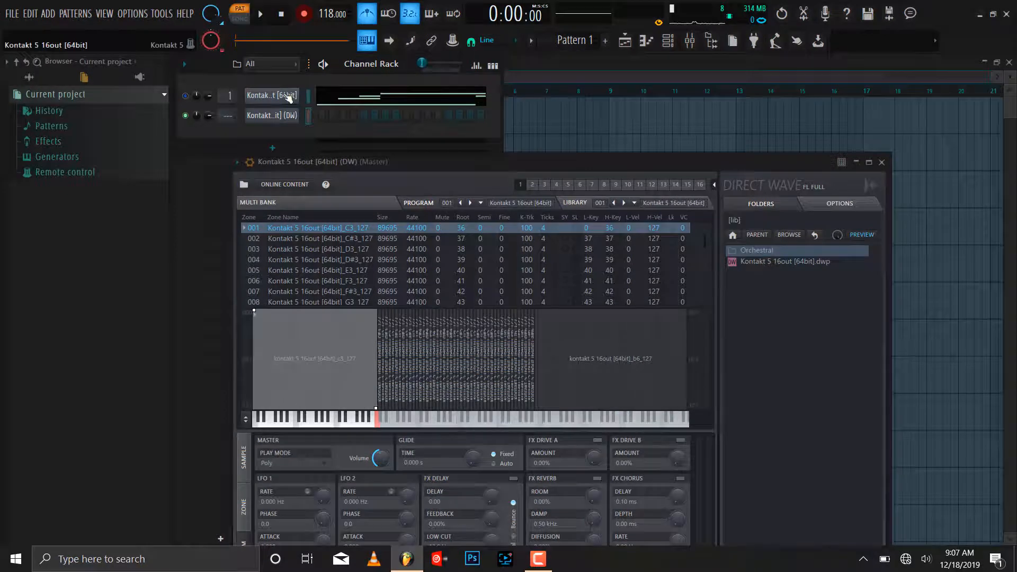
pyautogui.click(287, 90)
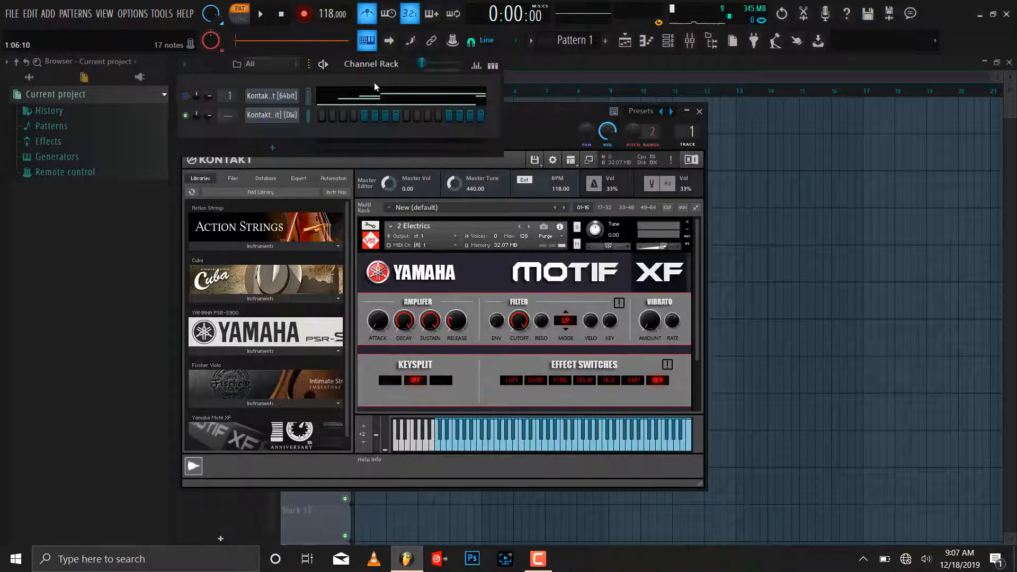
pyautogui.click(281, 118)
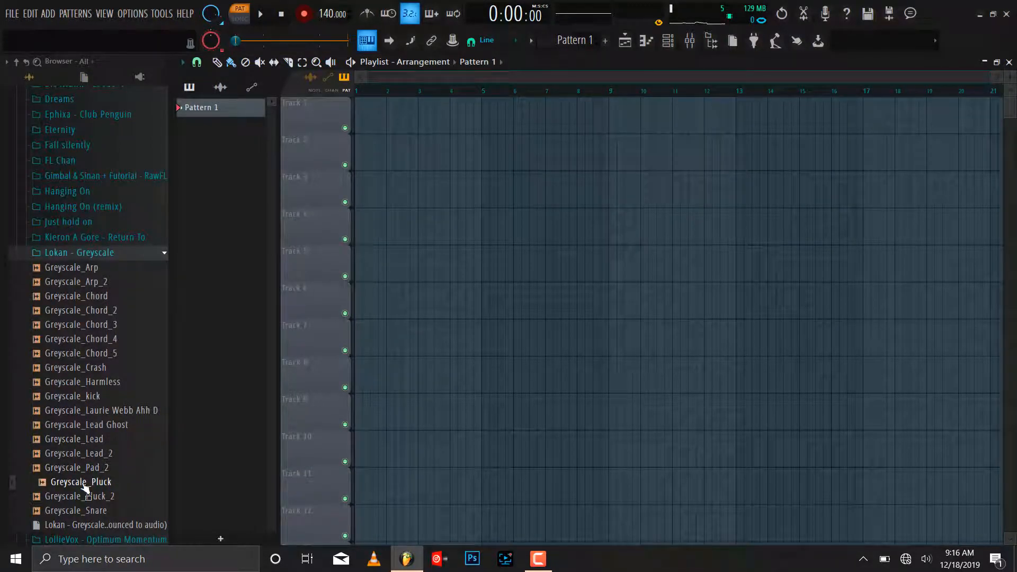
# - Place the Greyscale_Pluck sample on Track 4 of the playlist, starting at bar 1
pyautogui.moveTo(85, 487); pyautogui.dragTo(355, 243)
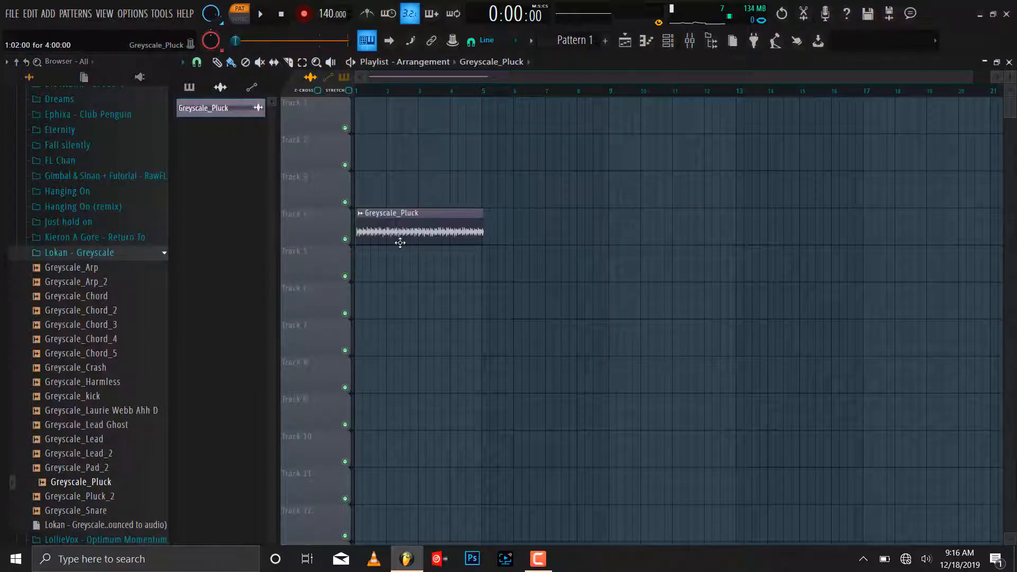
pyautogui.moveTo(413, 224); pyautogui.dragTo(401, 224)
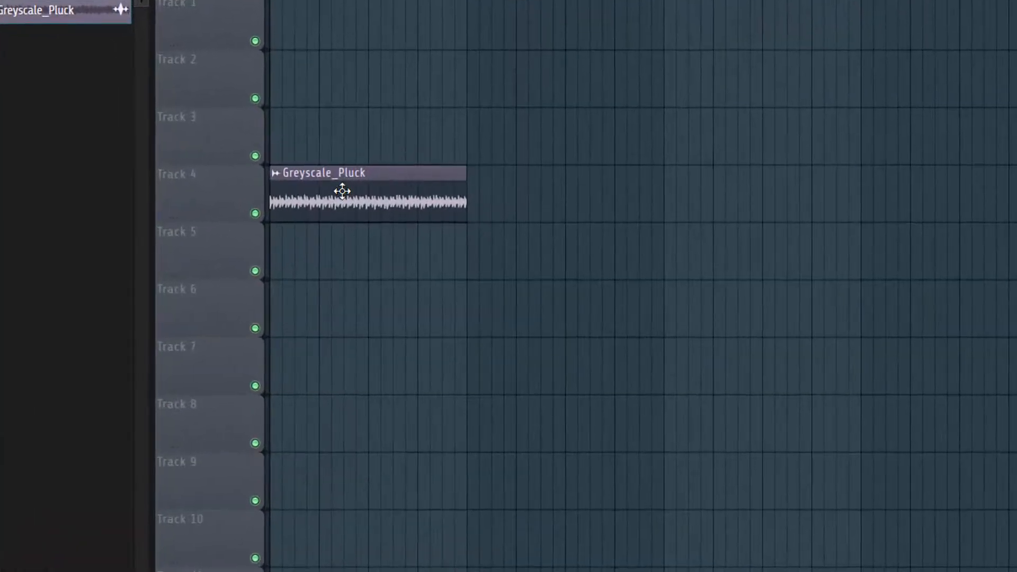
# - Open the Greyscale_Pluck clip in Edison, convert it to score and dump it to the piano roll
pyautogui.click(341, 183)
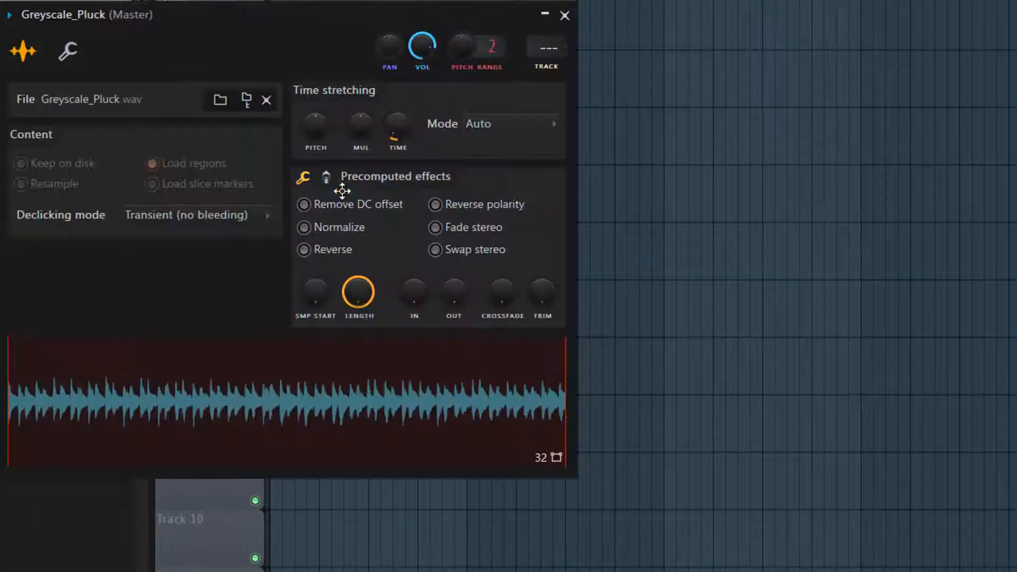
pyautogui.rightClick(313, 383)
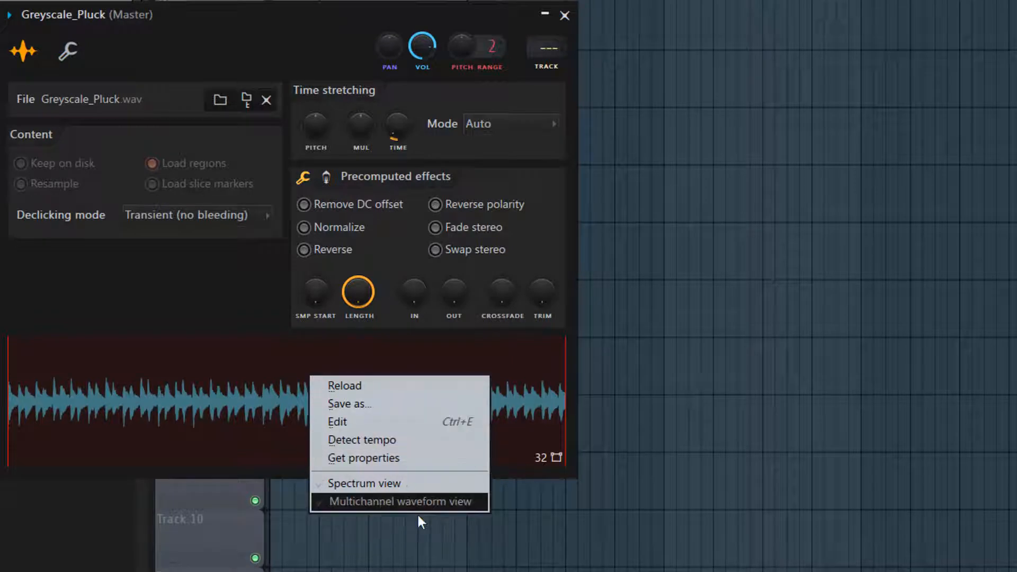
pyautogui.click(443, 427)
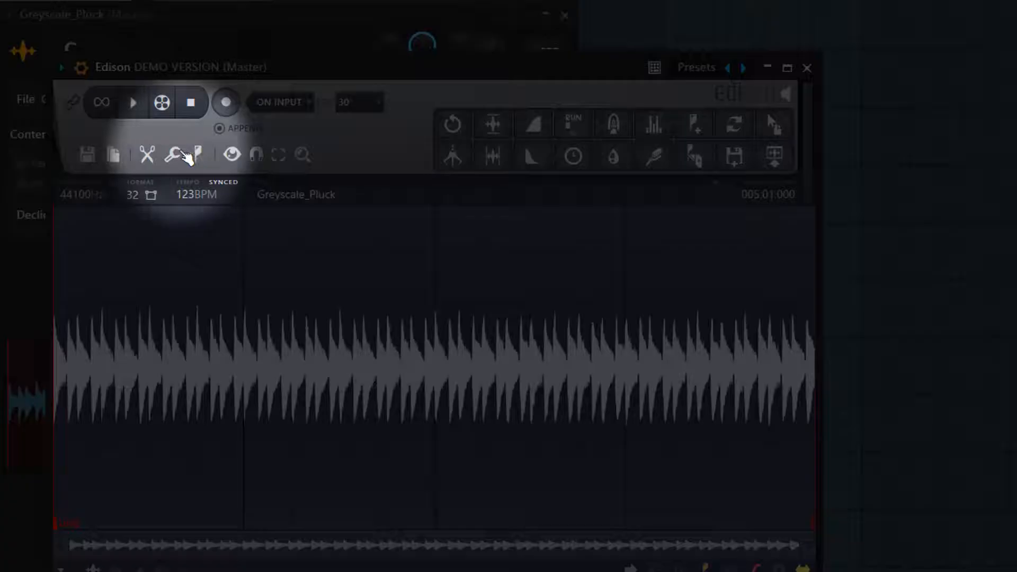
pyautogui.click(185, 155)
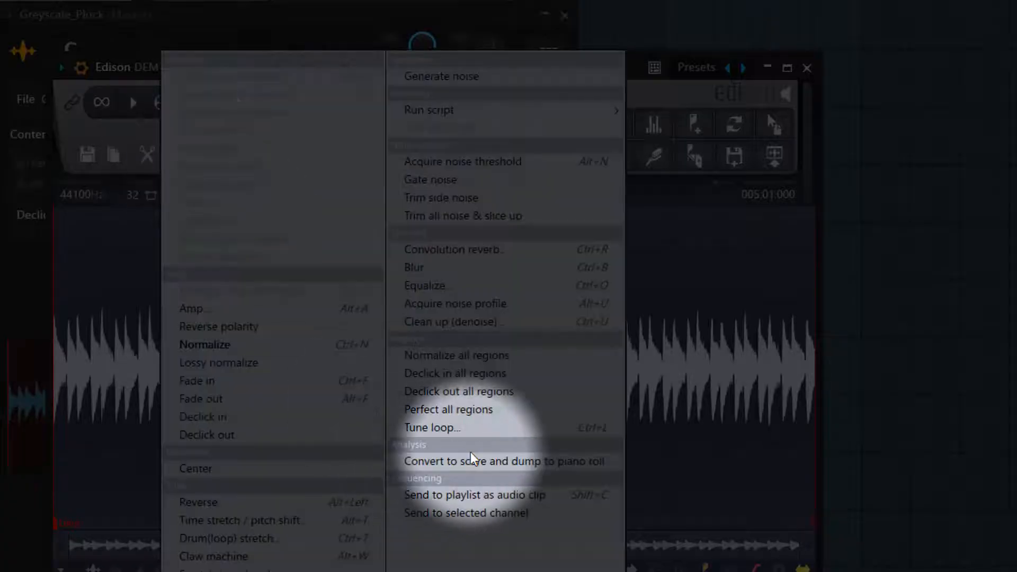
pyautogui.click(473, 460)
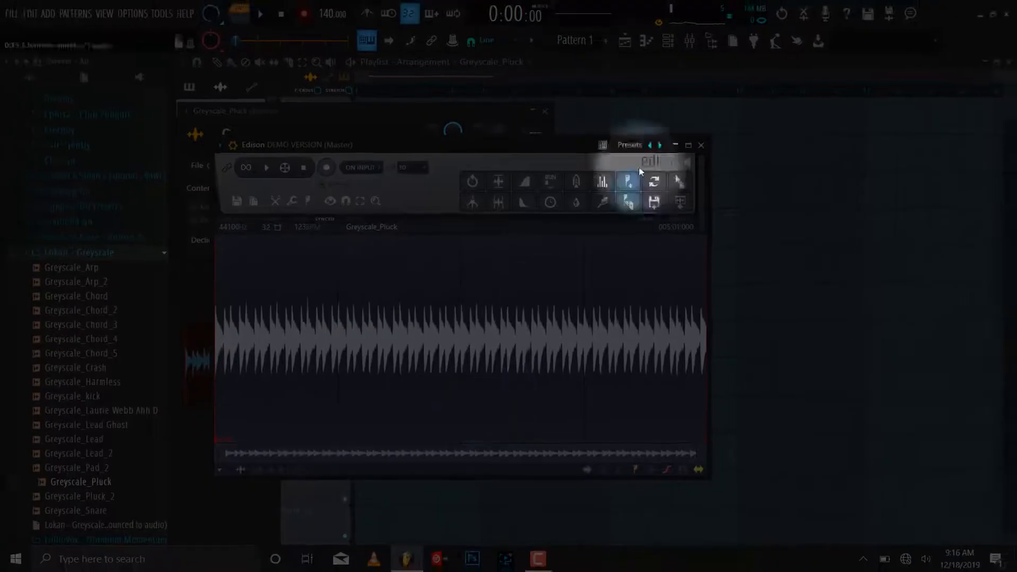
# - Replace the Greyscale_Pluck channel with Addictive Keys [64bit] and close the plugin window
pyautogui.click(669, 41)
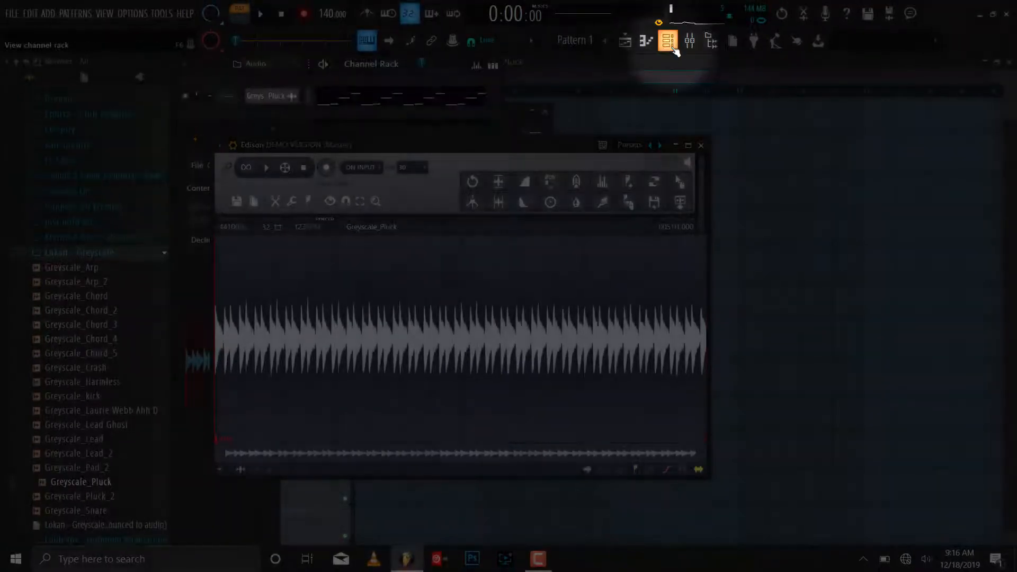
pyautogui.rightClick(271, 97)
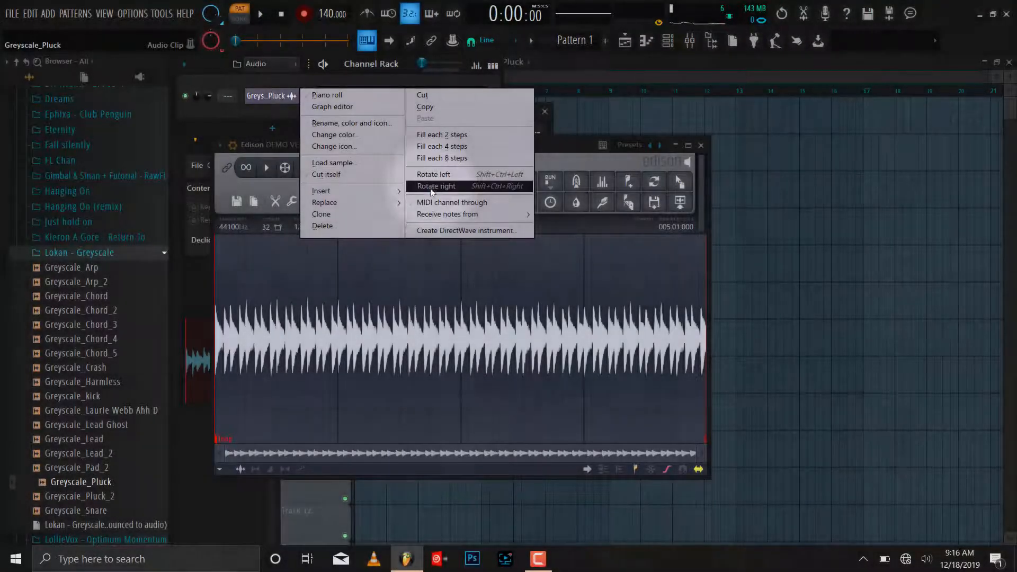
pyautogui.moveTo(377, 205)
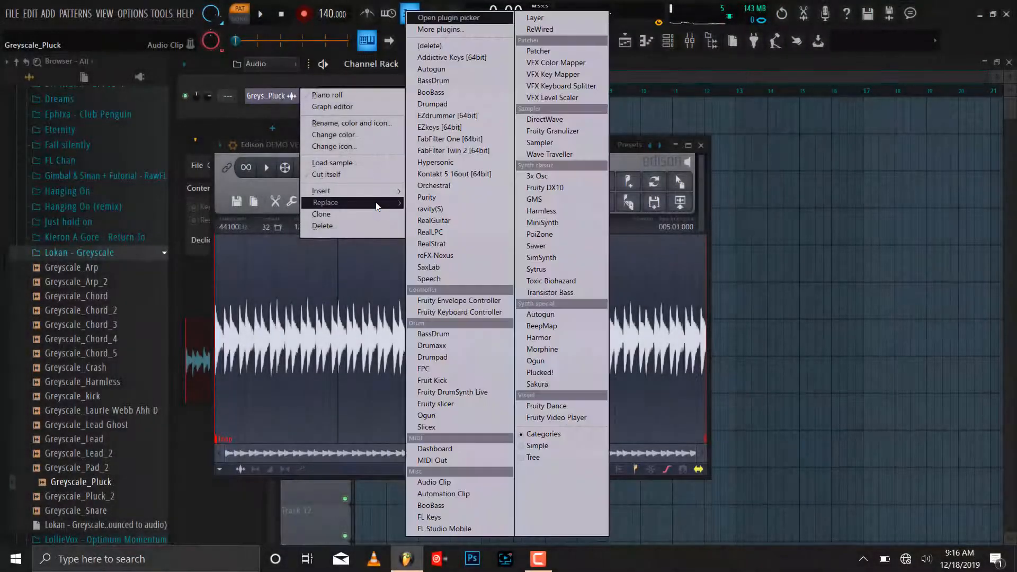
pyautogui.click(449, 59)
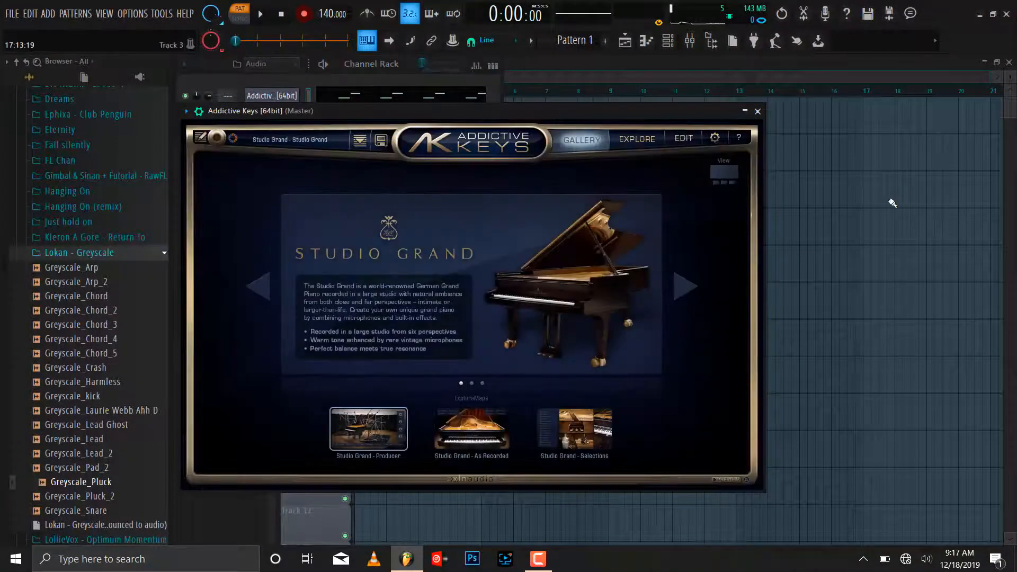
pyautogui.click(892, 205)
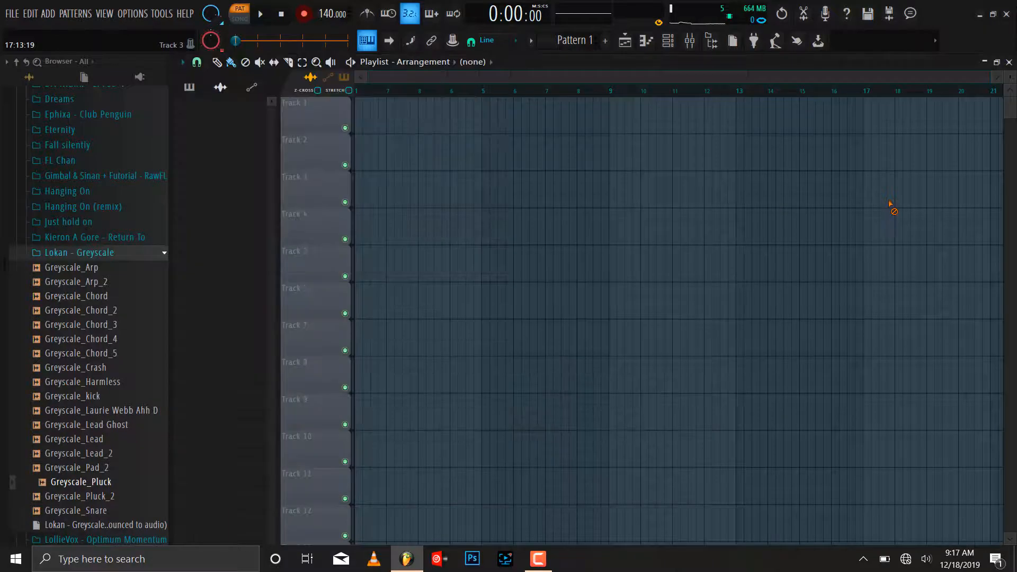
# - Preview the Greyscale_Pluck sample in the browser and play the converted pattern on Addictive Keys to compare them
pyautogui.click(120, 482)
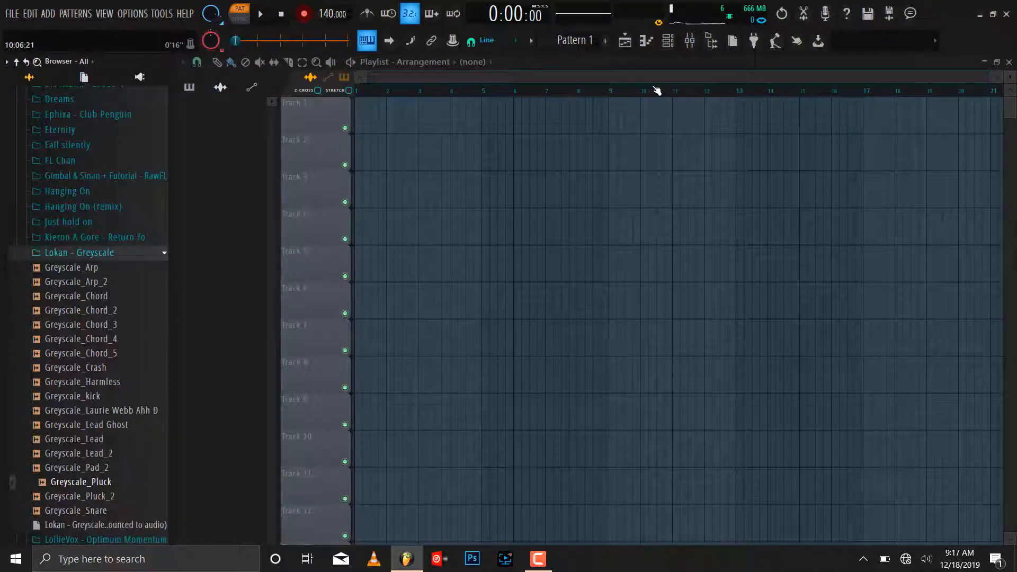
pyautogui.click(668, 41)
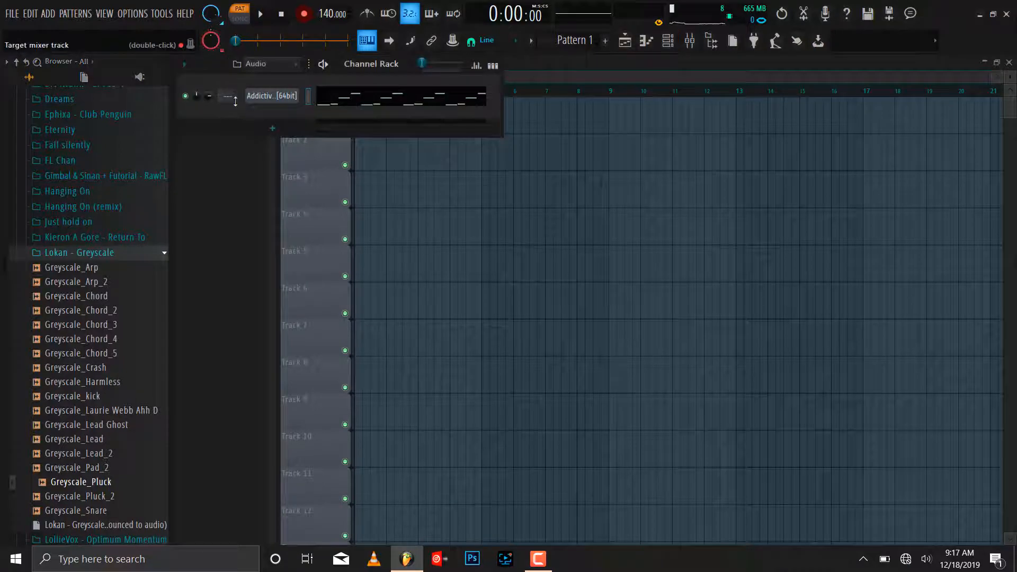
pyautogui.press('space')
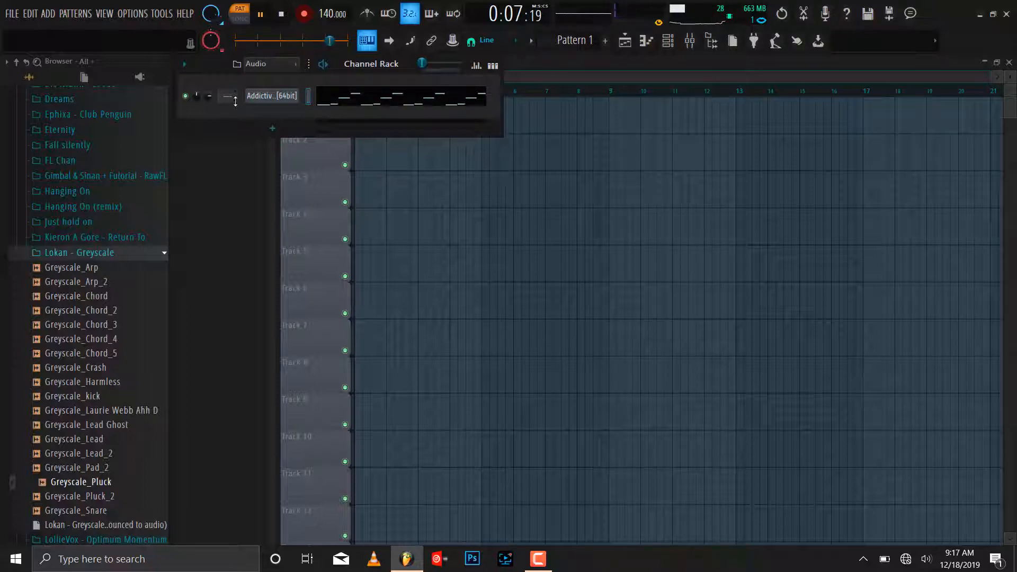
pyautogui.press('space')
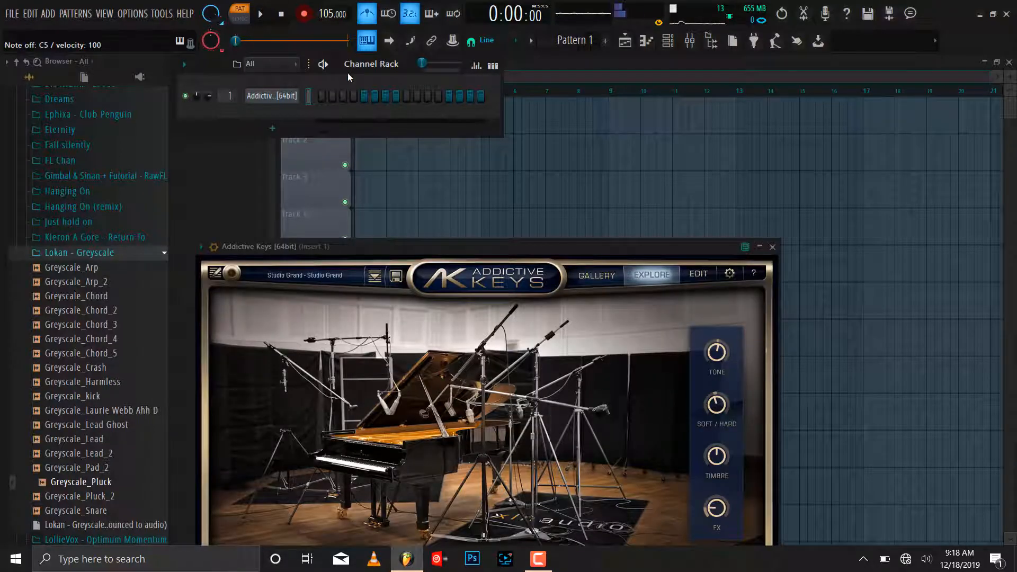
# - Audition single notes on the Addictive Keys channel, including C5 and D5, with the typing keyboard
pyautogui.press('m')
pyautogui.press('n')
pyautogui.press('q')
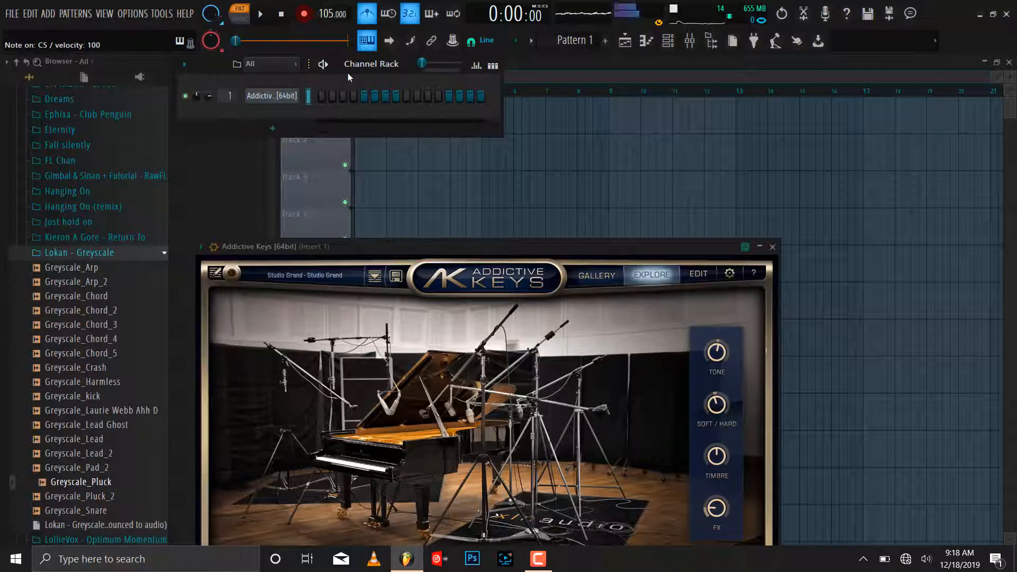
pyautogui.press('q')
pyautogui.press('w')
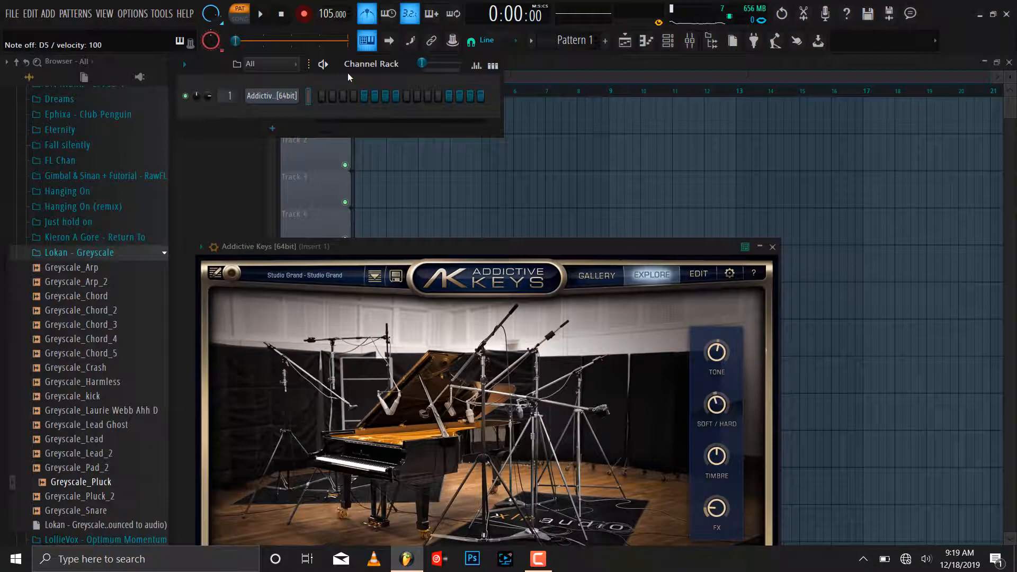
# - Dump the last 2 minutes of the score log into the pattern, open it in the piano roll and quantize the notes
pyautogui.click(161, 18)
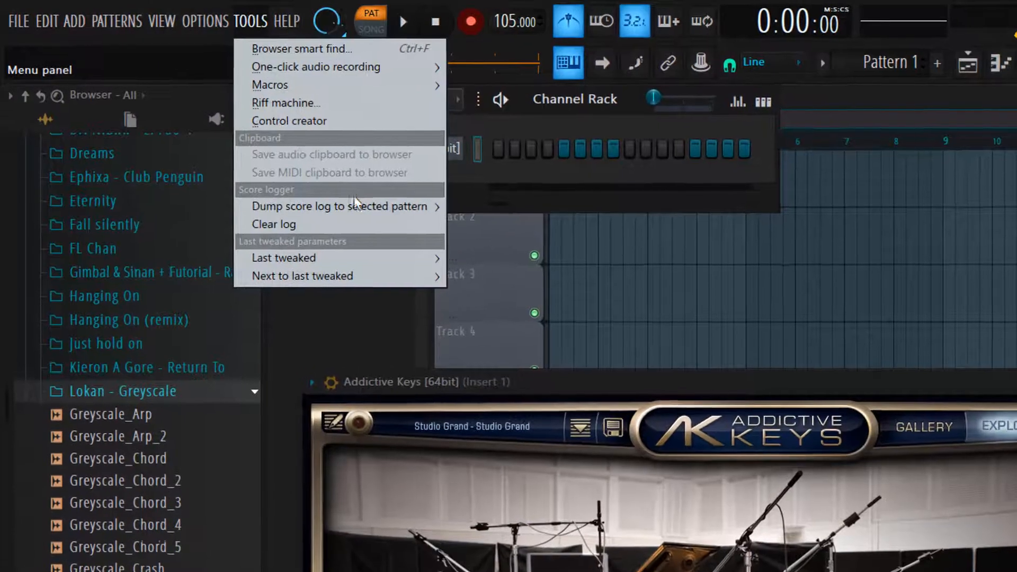
pyautogui.moveTo(229, 132)
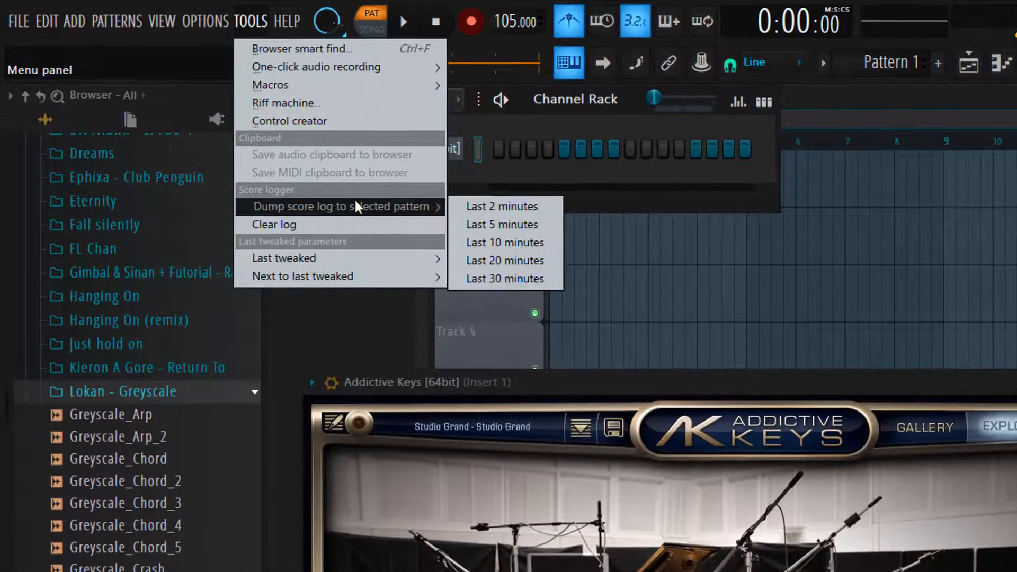
pyautogui.click(484, 204)
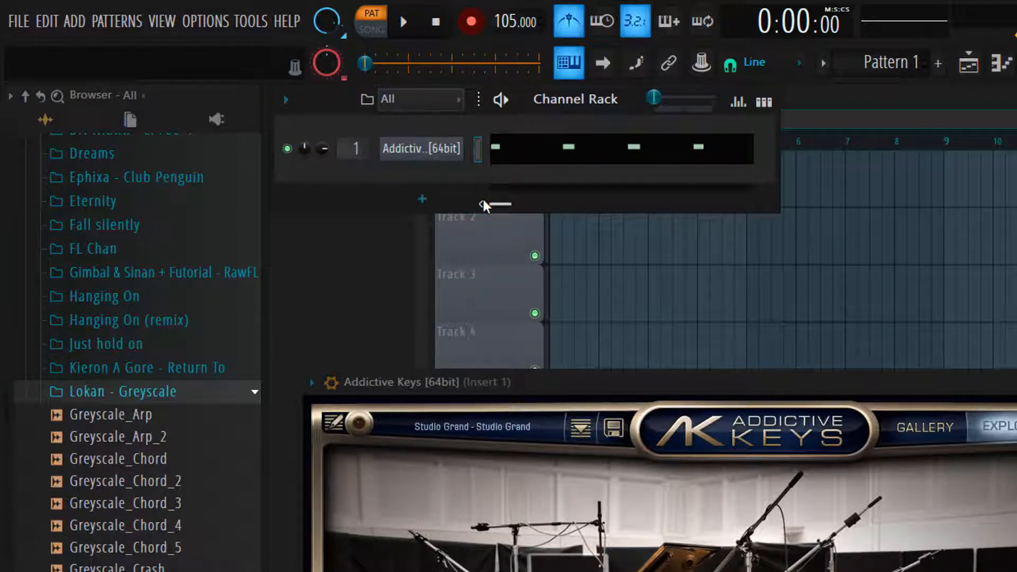
pyautogui.click(631, 168)
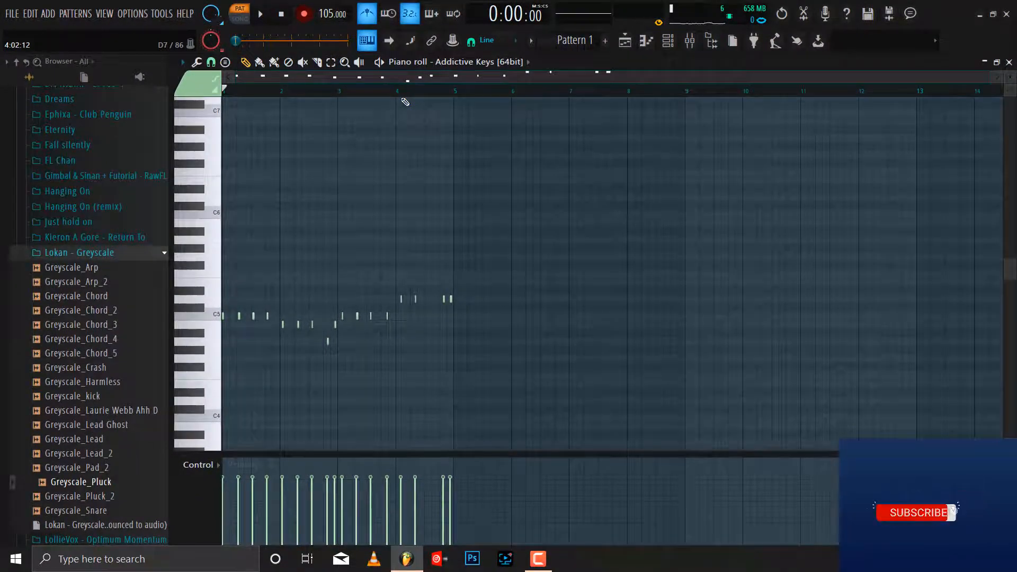
pyautogui.hotkey('ctrl', 'q')
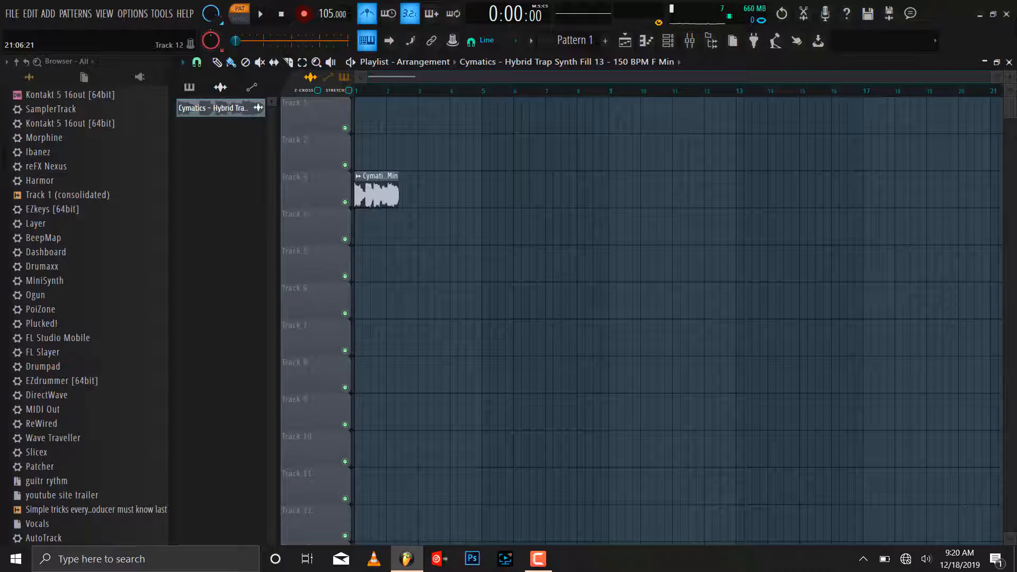
# - Open the Cymatics Hybrid Trap Synth Fill 13 clip's settings, time-stretch it to one bar and set the stretching mode to Auto
pyautogui.doubleClick(384, 186)
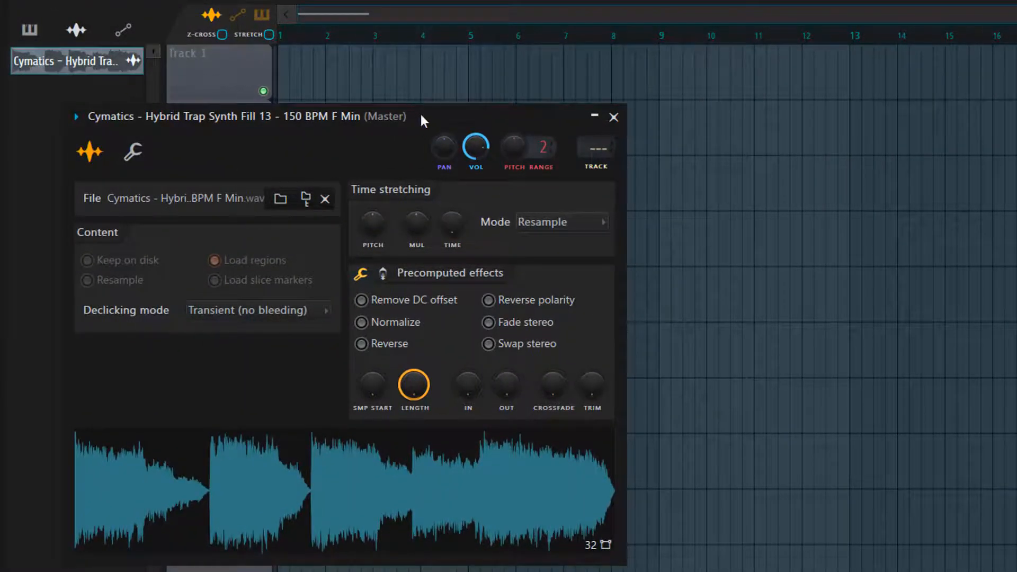
pyautogui.moveTo(421, 115); pyautogui.dragTo(882, 136)
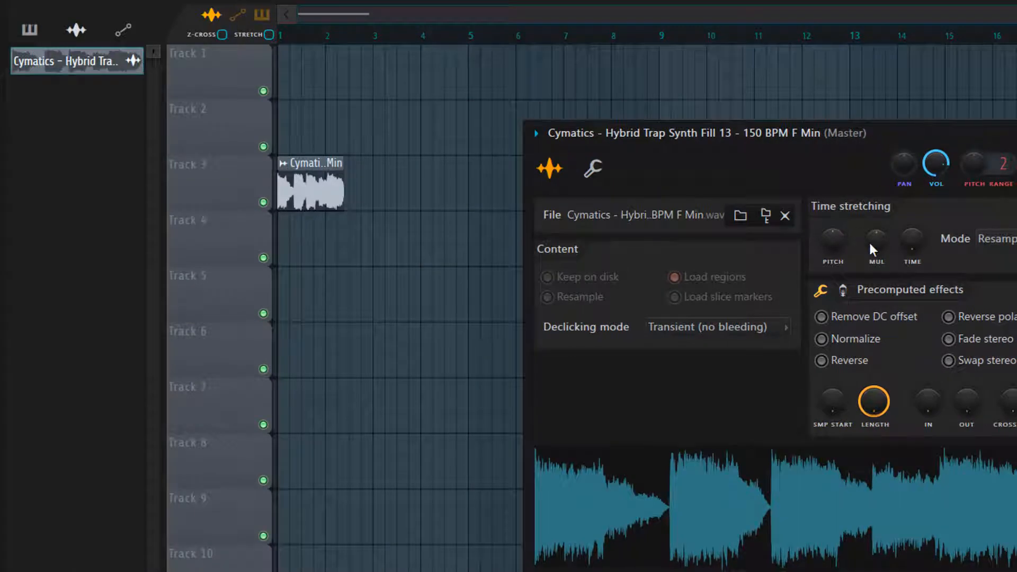
pyautogui.moveTo(912, 258)
pyautogui.mouseDown()
pyautogui.moveTo(913, 294)
pyautogui.moveTo(912, 270)
pyautogui.mouseUp()
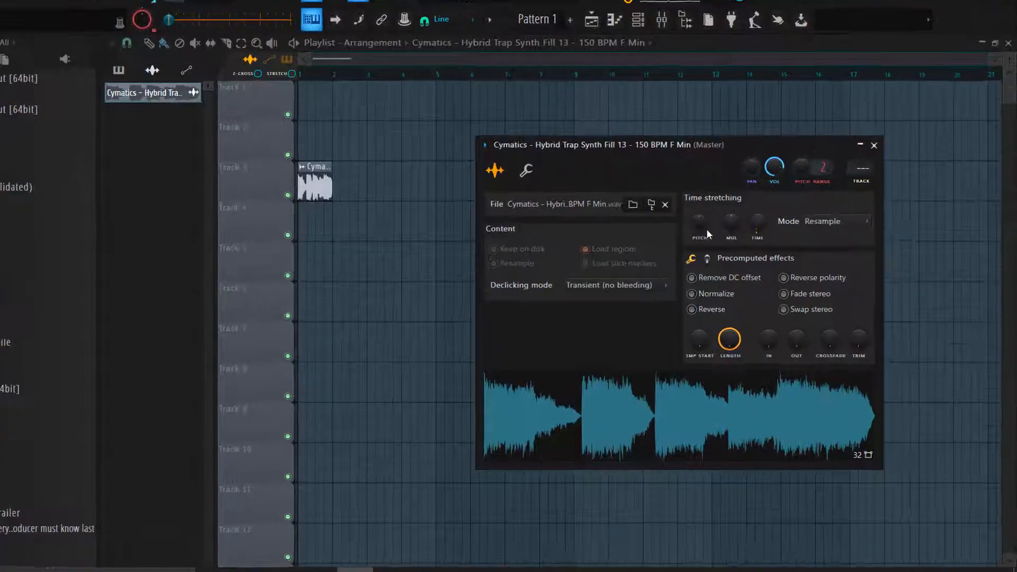
pyautogui.rightClick(731, 233)
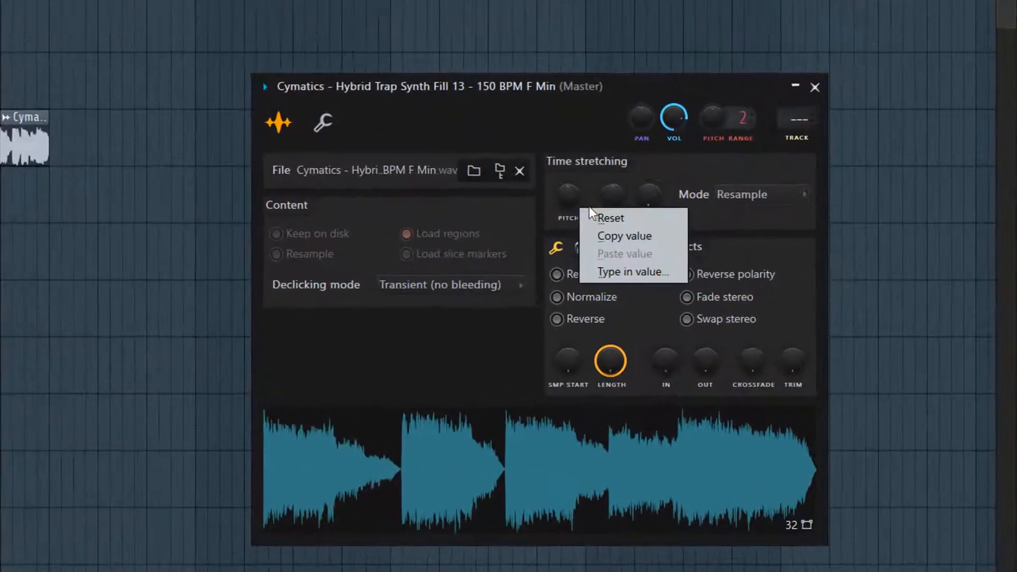
pyautogui.click(594, 215)
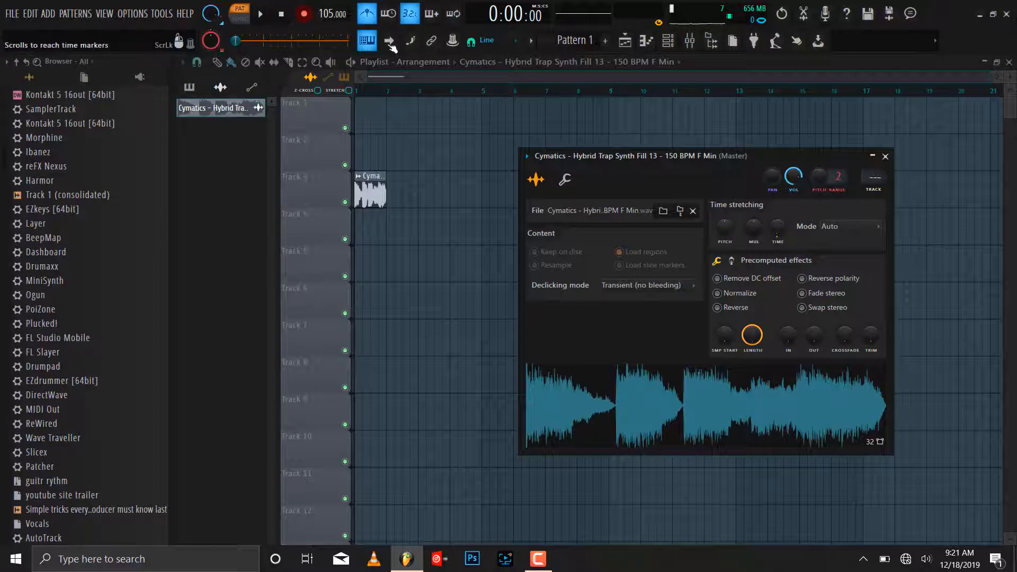
# - Play the clip in song mode, set the project tempo to 120 BPM and restretch all channels
pyautogui.rightClick(397, 115)
pyautogui.press('l')
pyautogui.press('space')
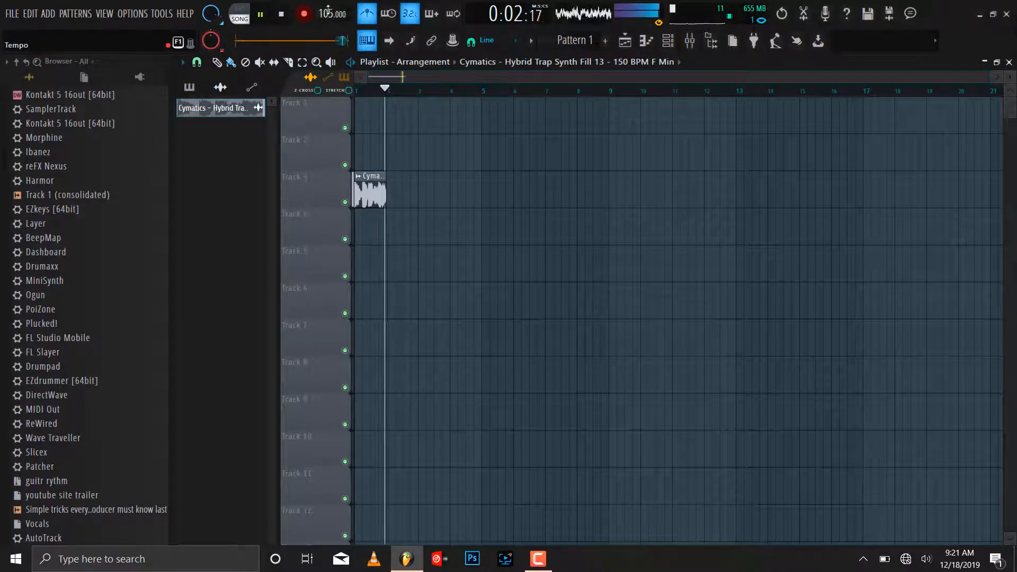
pyautogui.moveTo(329, 9); pyautogui.dragTo(328, 1)
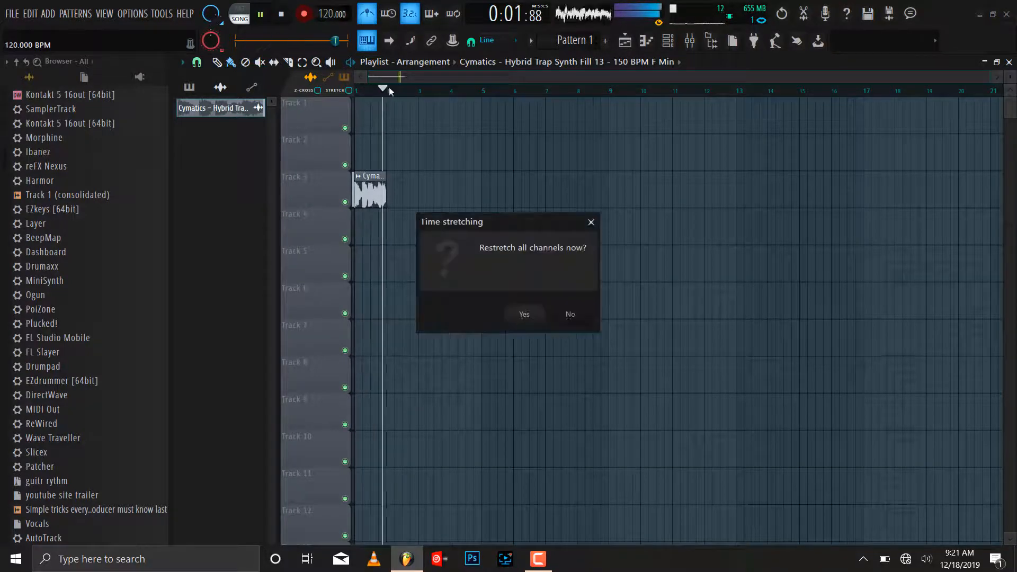
pyautogui.click(526, 315)
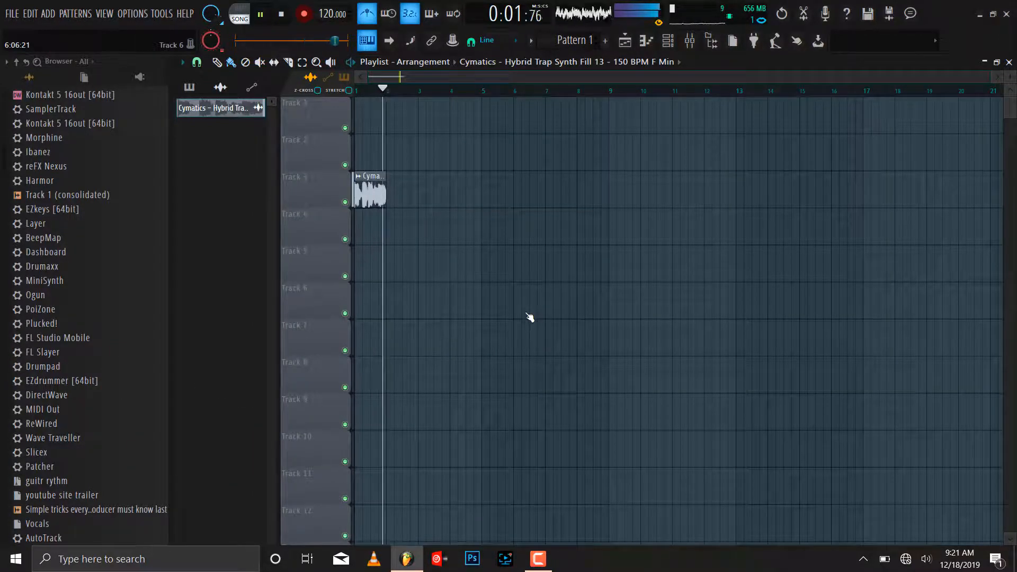
pyautogui.press('space')
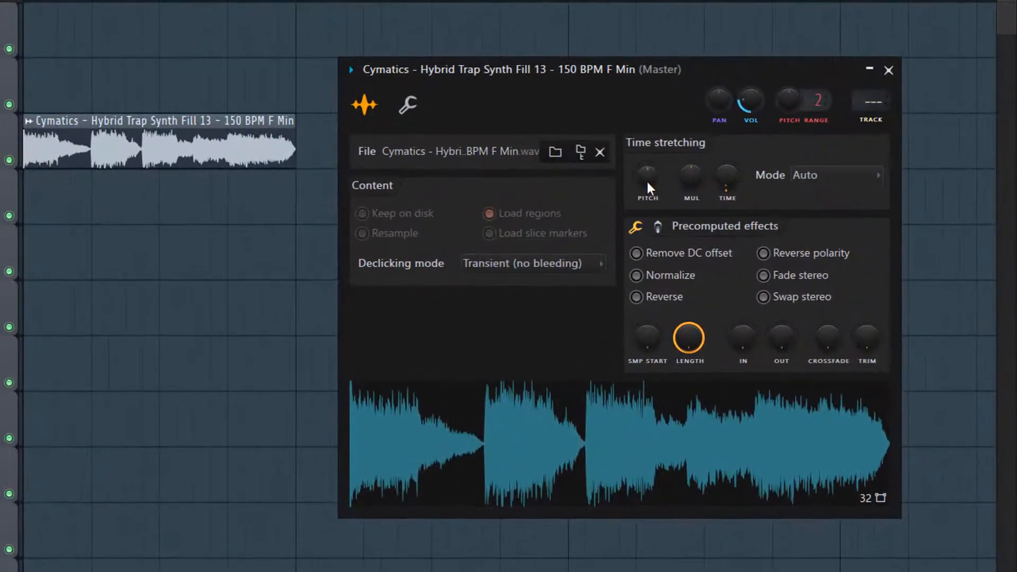
# - Raise the Cymatics clip's time-stretching pitch and play the arrangement while adjusting it
pyautogui.moveTo(647, 179); pyautogui.dragTo(647, 155)
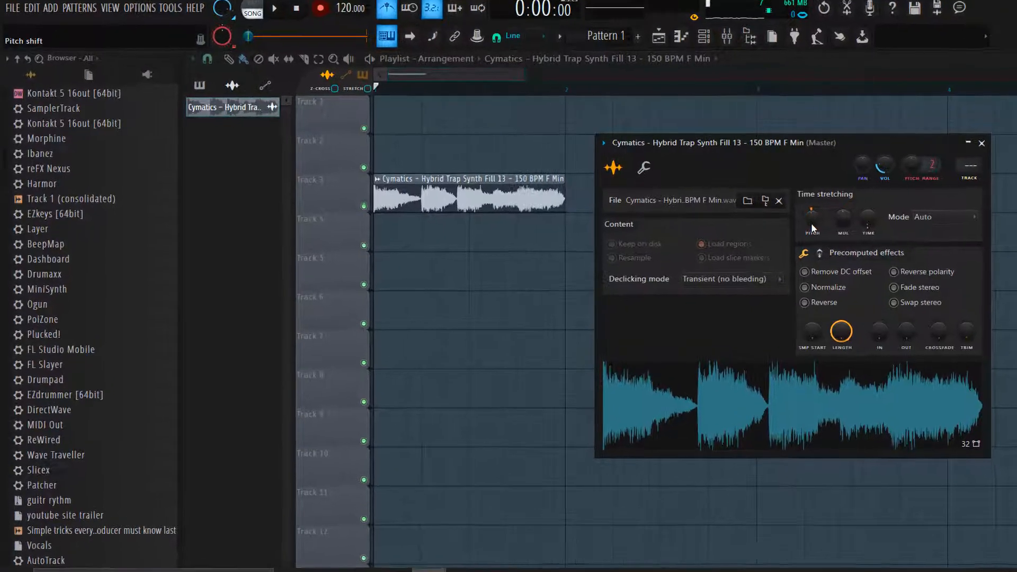
pyautogui.press('space')
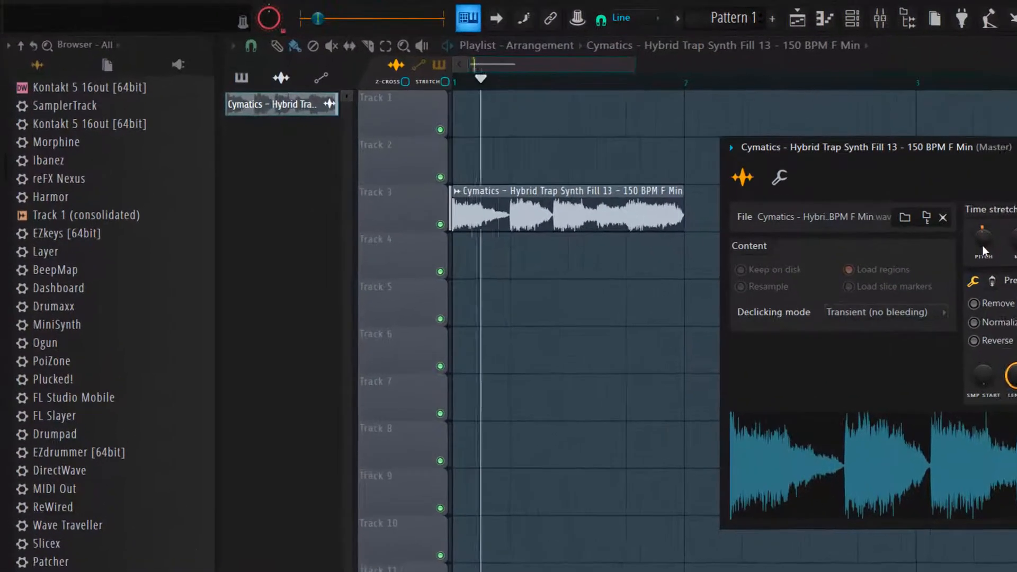
pyautogui.moveTo(1003, 253)
pyautogui.mouseDown()
pyautogui.moveTo(1004, 278)
pyautogui.moveTo(1003, 239)
pyautogui.mouseUp()
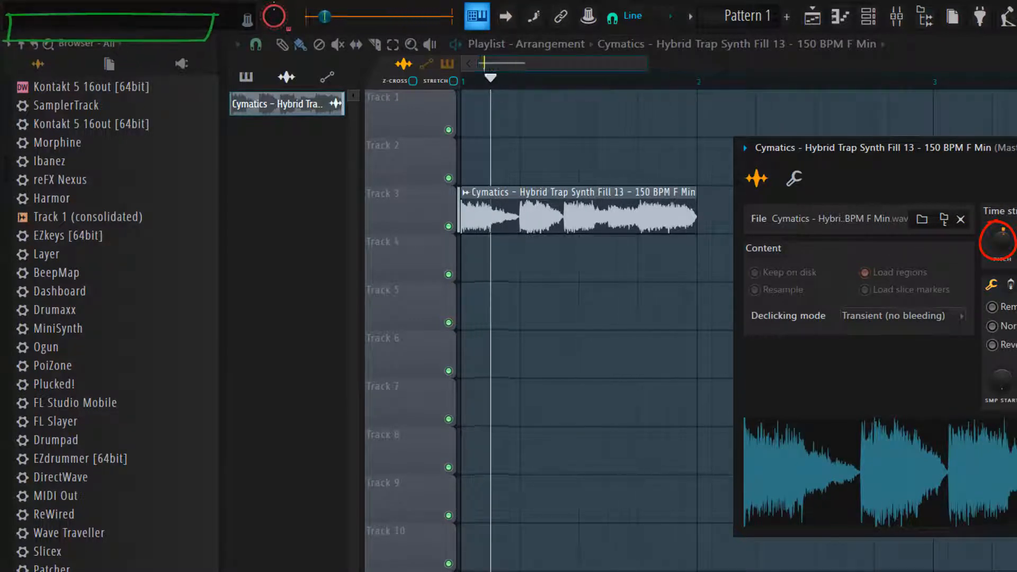
pyautogui.press('space')
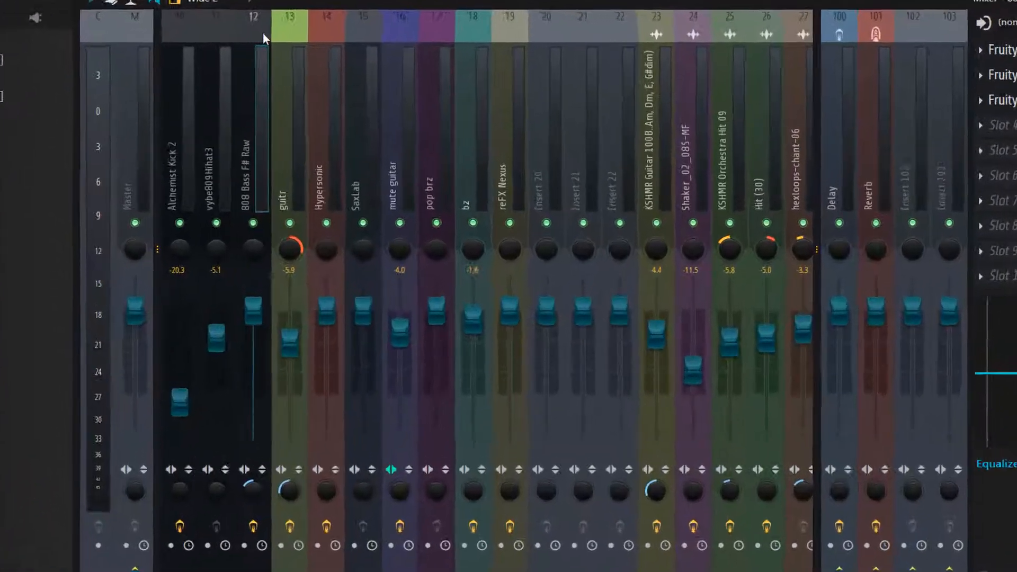
# - Copy the mixer track state of 808 Bass F# Raw from mixer track 12 onto Insert 20
pyautogui.rightClick(263, 33)
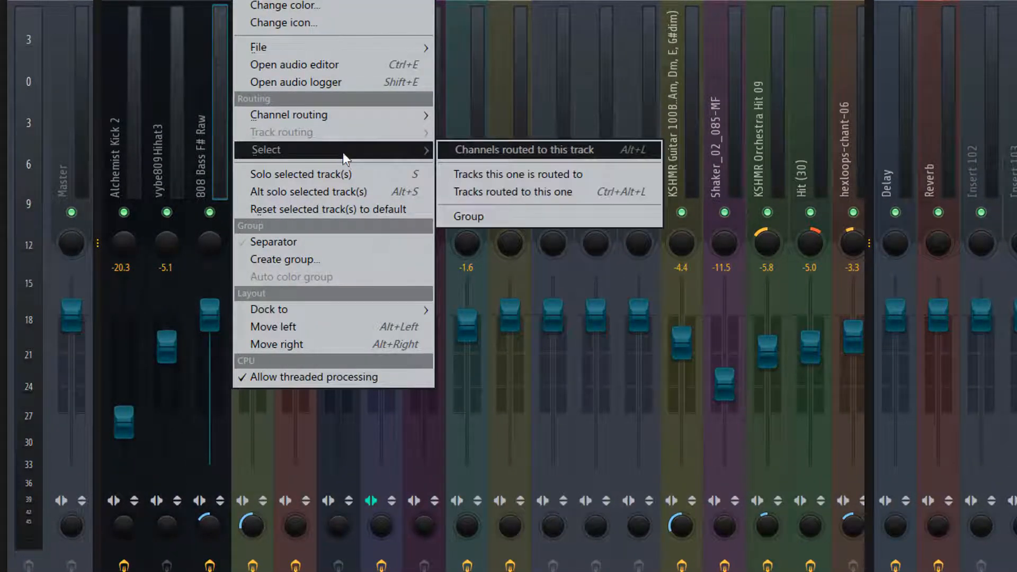
pyautogui.moveTo(399, 53)
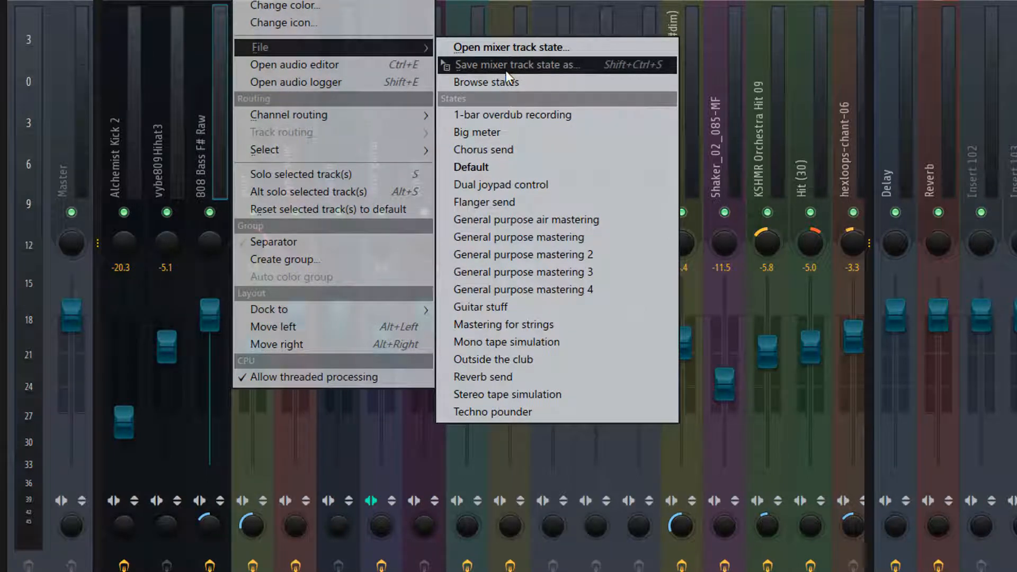
pyautogui.click(507, 71)
pyautogui.moveTo(745, 0); pyautogui.dragTo(562, 44)
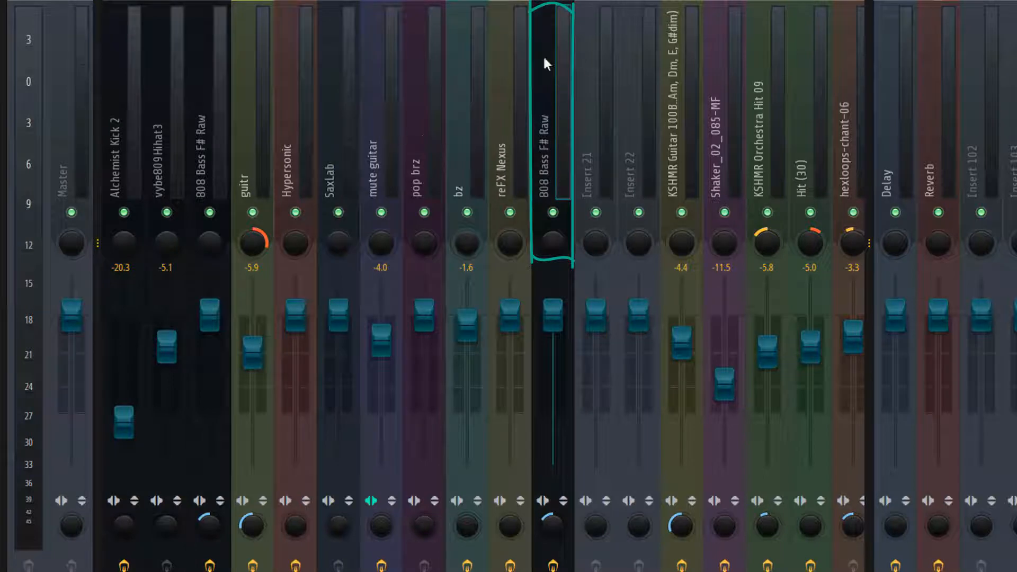
# - Rename the copied mixer track on Insert 20 as hdfjhdj
pyautogui.press('F2')
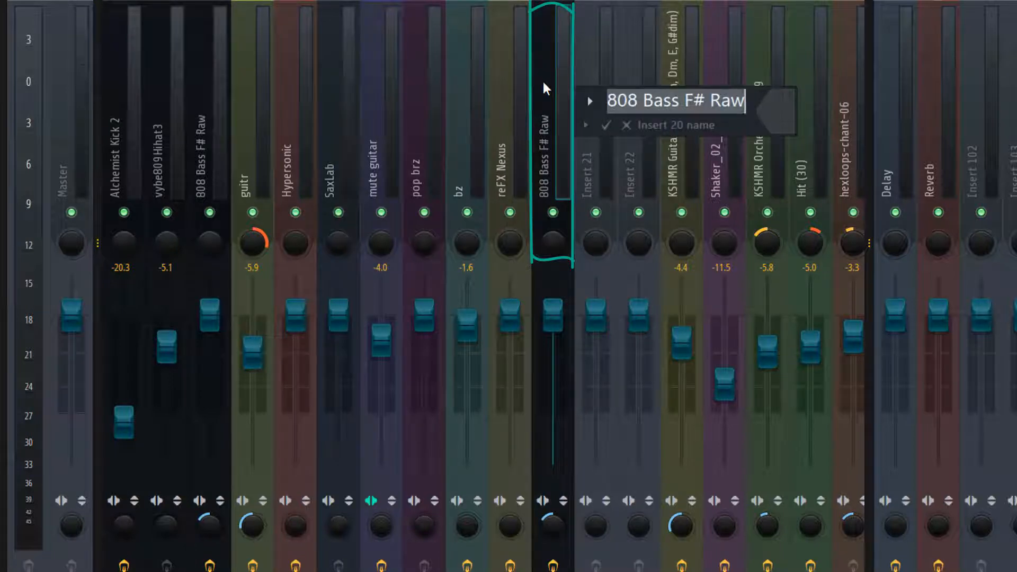
pyautogui.write('hdfjhdj')
pyautogui.press('Return')
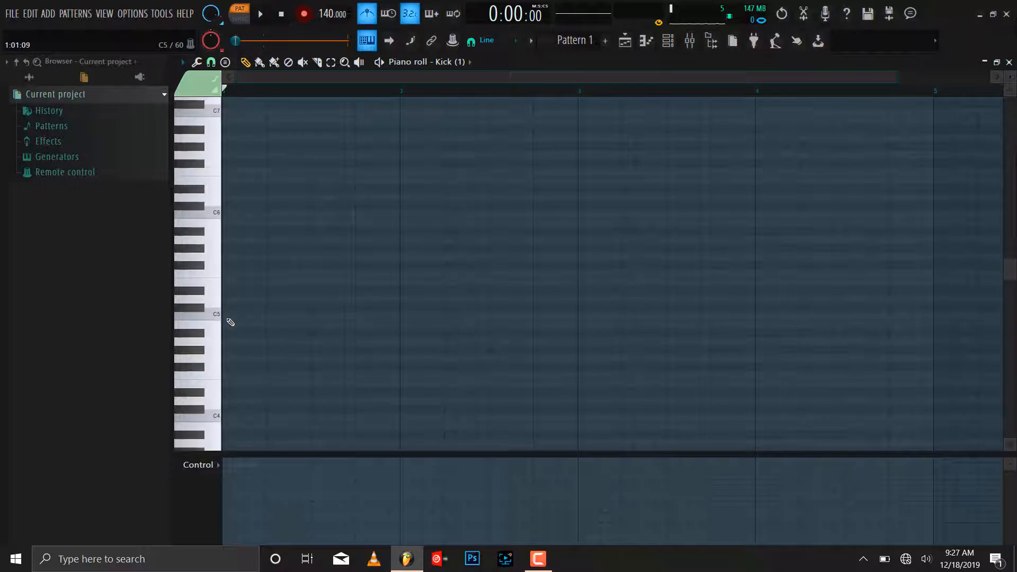
# - Draw a C5 note near the start of the Kick piano roll, set its duration to Infinite and quantize it
pyautogui.click(228, 317)
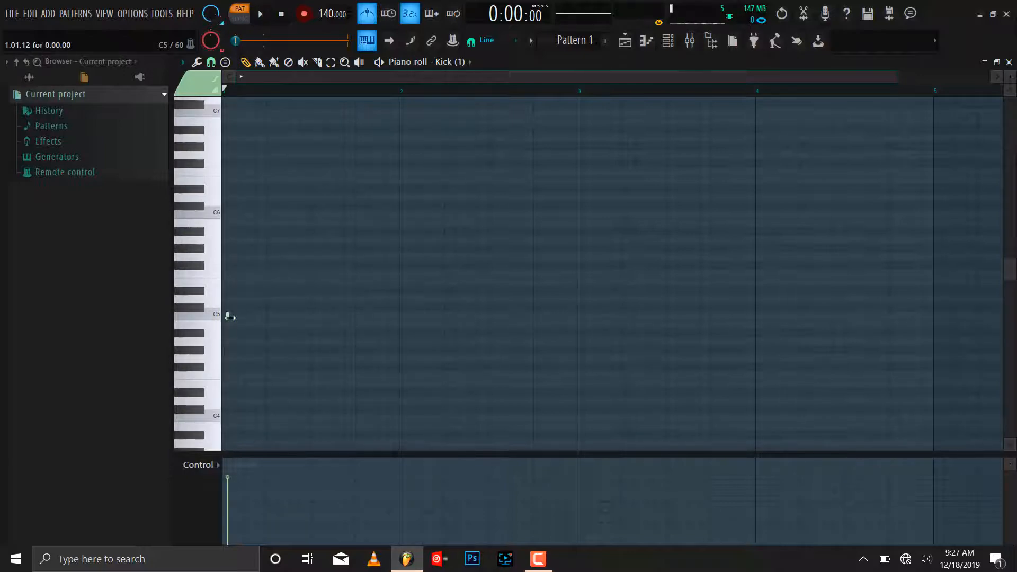
pyautogui.moveTo(230, 316)
pyautogui.mouseDown()
pyautogui.moveTo(254, 307)
pyautogui.moveTo(243, 313)
pyautogui.mouseUp()
pyautogui.doubleClick(233, 316)
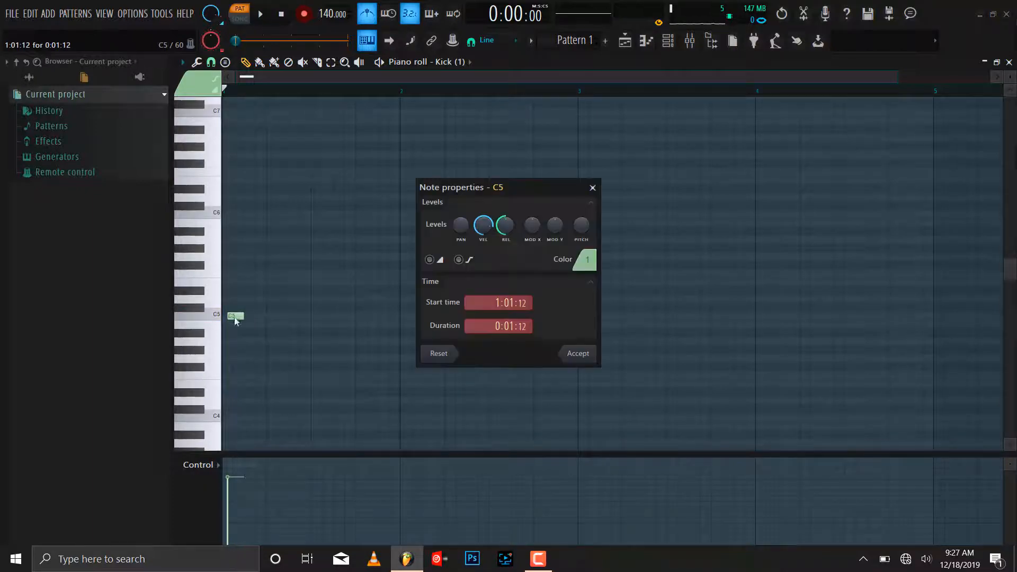
pyautogui.moveTo(486, 328); pyautogui.dragTo(486, 342)
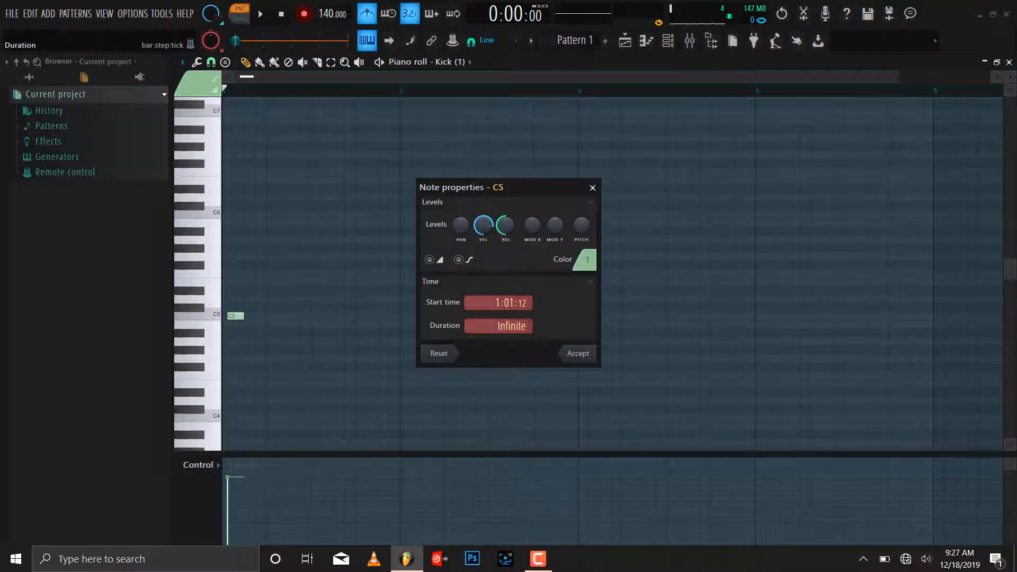
pyautogui.click(585, 361)
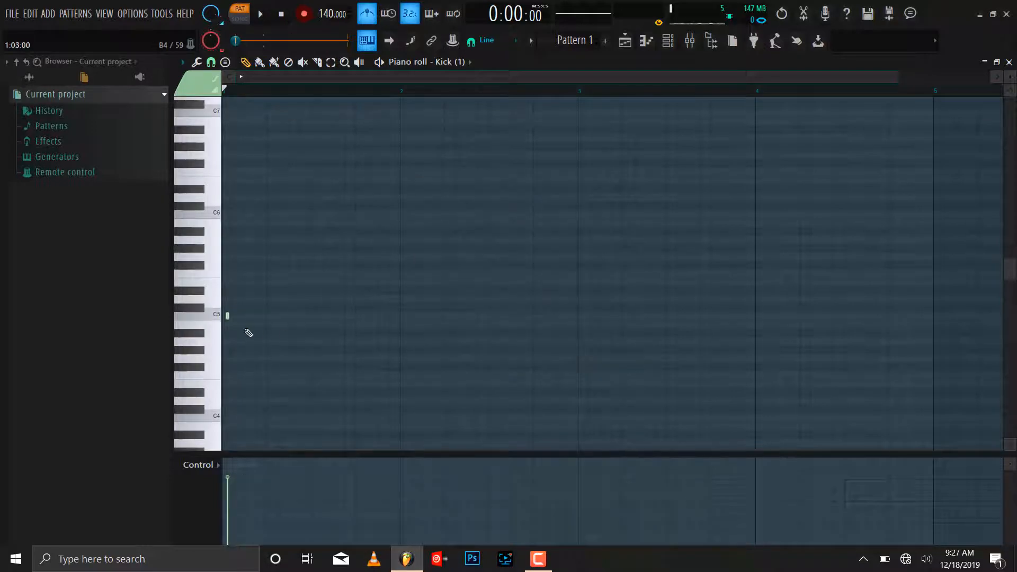
pyautogui.click(227, 316)
pyautogui.hotkey('ctrl', 'q')
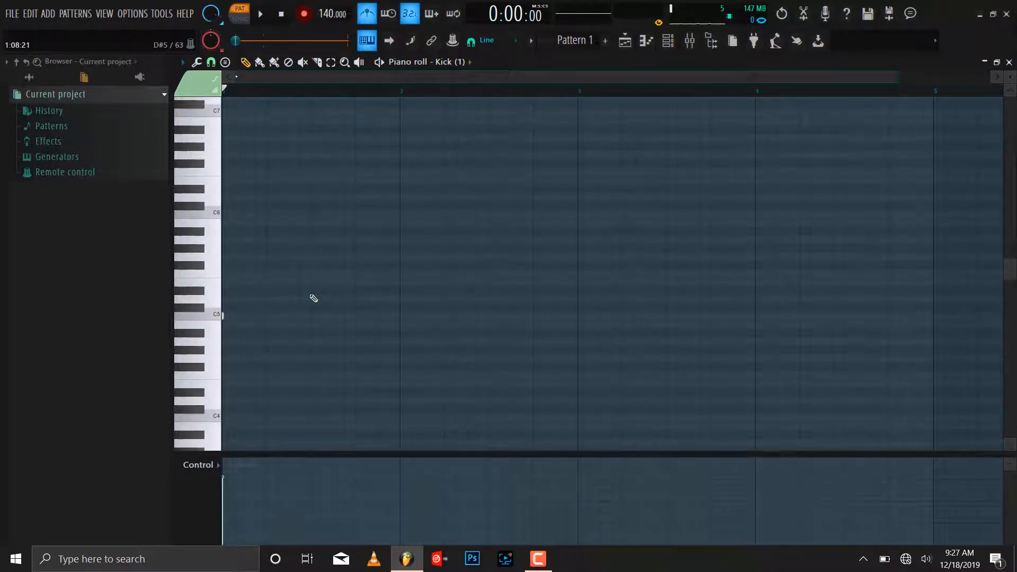
# - Paint C5 kick notes on the remaining beats of bar 1 plus a rapid run into bar 2, and play them back
pyautogui.click(264, 66)
pyautogui.click(268, 316)
pyautogui.click(312, 316)
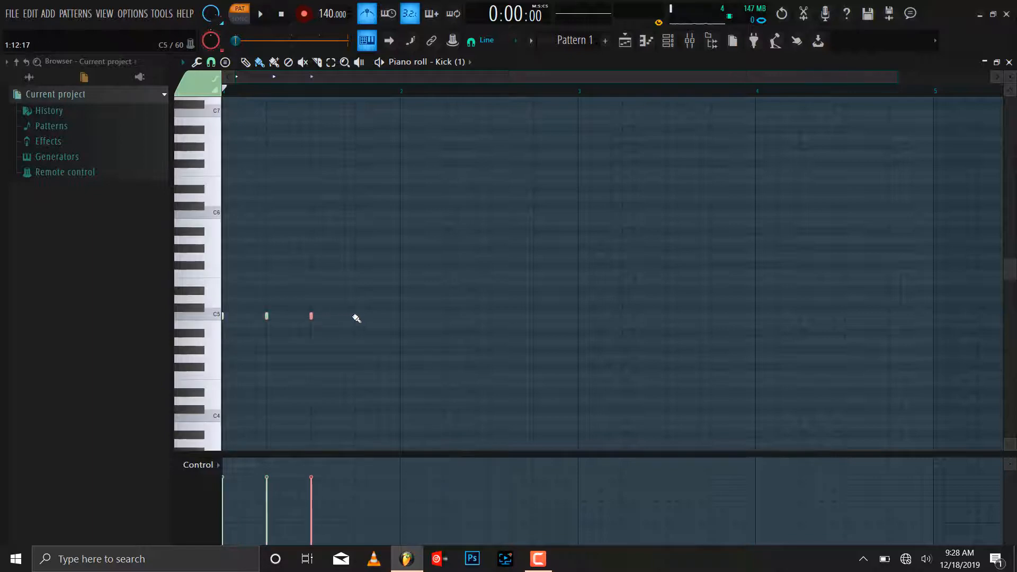
pyautogui.click(353, 316)
pyautogui.moveTo(353, 317); pyautogui.dragTo(365, 315)
pyautogui.click(379, 317)
pyautogui.moveTo(379, 316); pyautogui.dragTo(404, 316)
pyautogui.press('space')
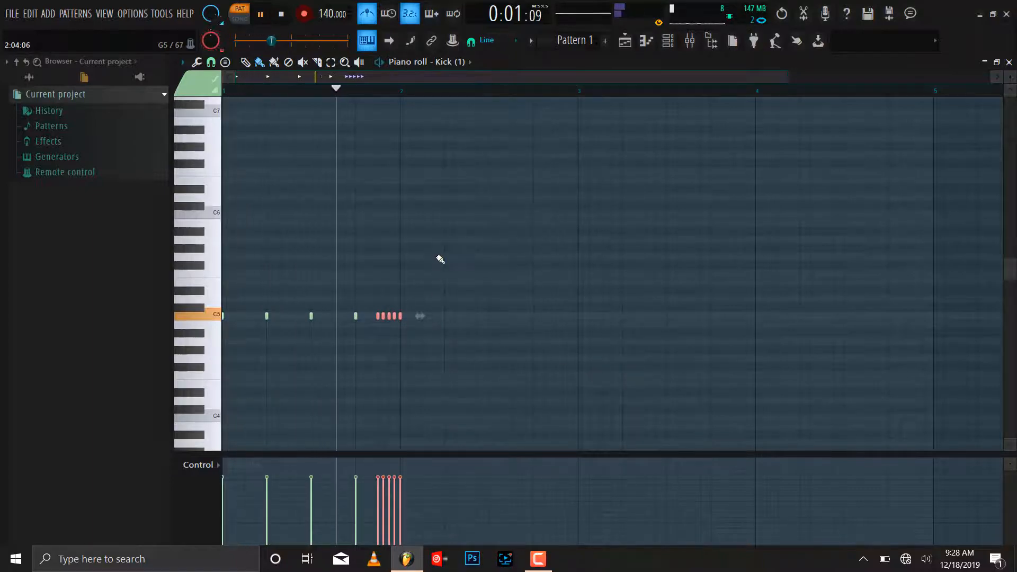
pyautogui.press('space')
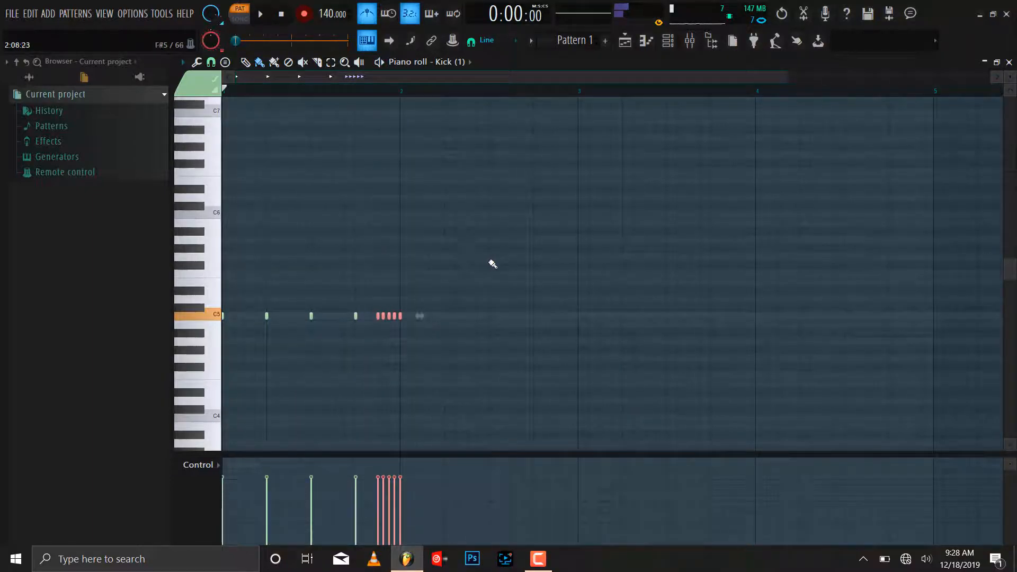
# - Paint a rapid run of nine F#5 kick notes and three C5 notes in bar 2 while playing the pattern
pyautogui.moveTo(491, 264); pyautogui.dragTo(536, 265)
pyautogui.press('space')
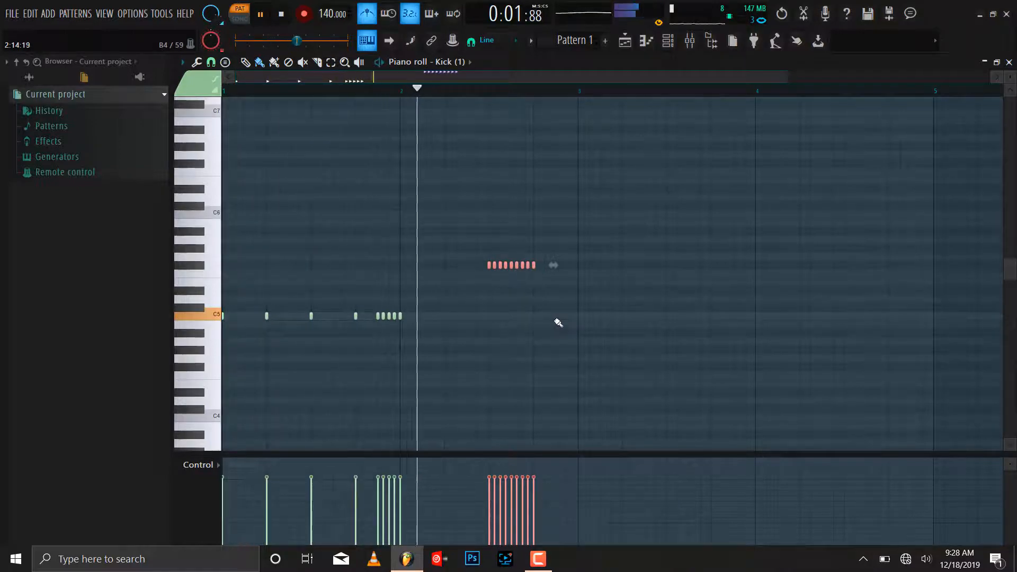
pyautogui.moveTo(554, 316); pyautogui.dragTo(569, 319)
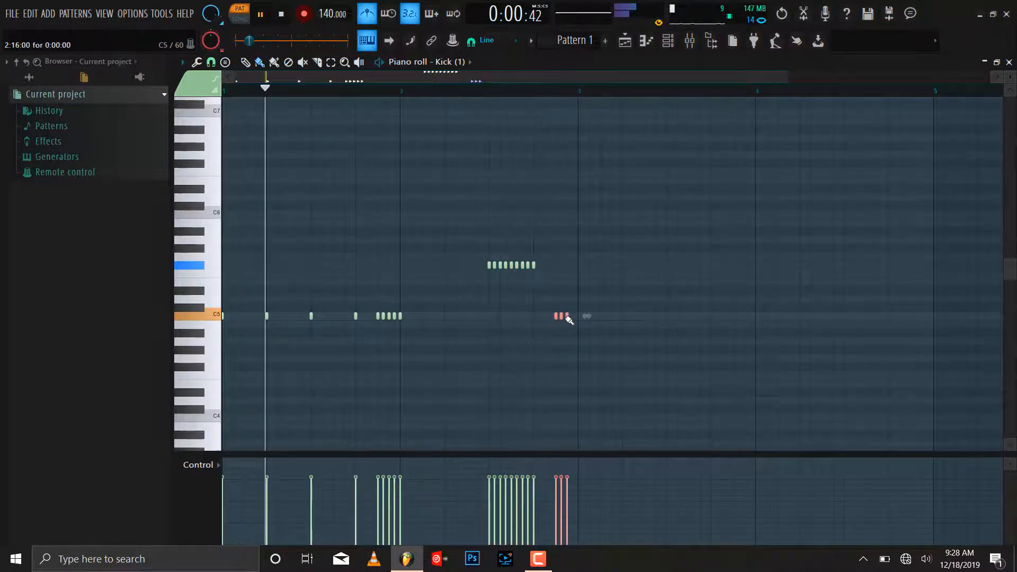
pyautogui.press('space')
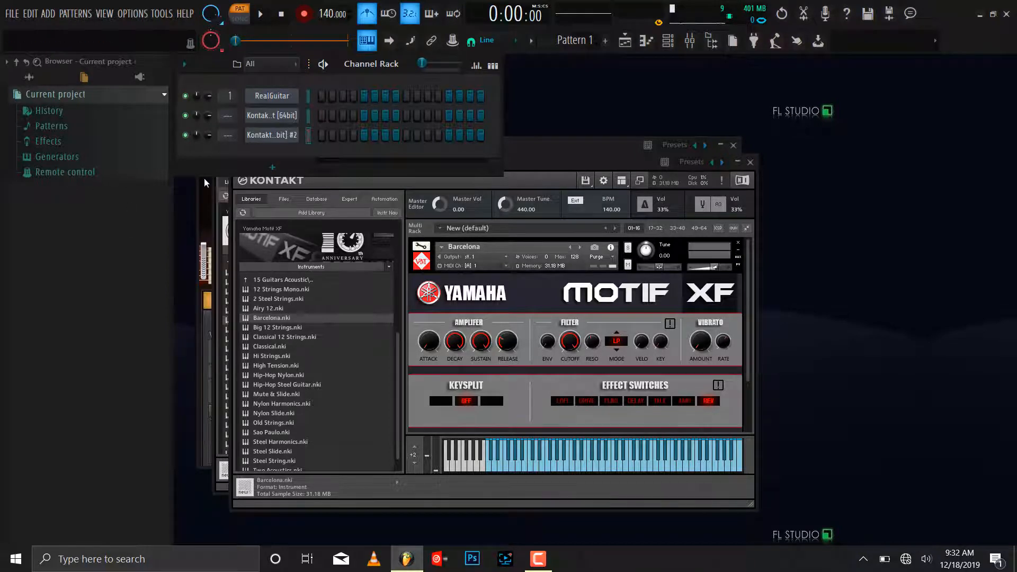
# - Add a Layer channel to the Channel Rack and open its settings
pyautogui.click(271, 168)
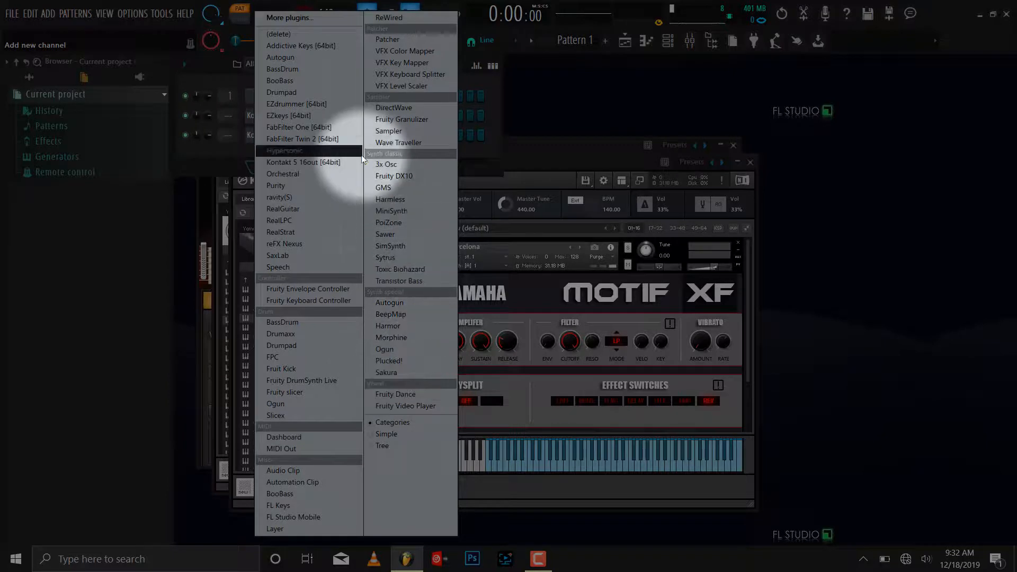
pyautogui.press('l')
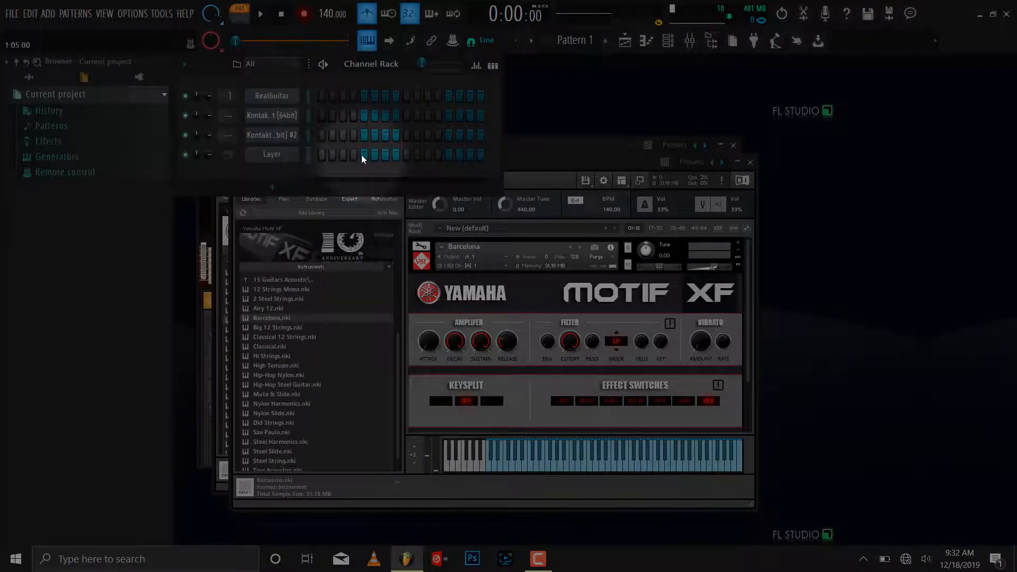
pyautogui.click(271, 154)
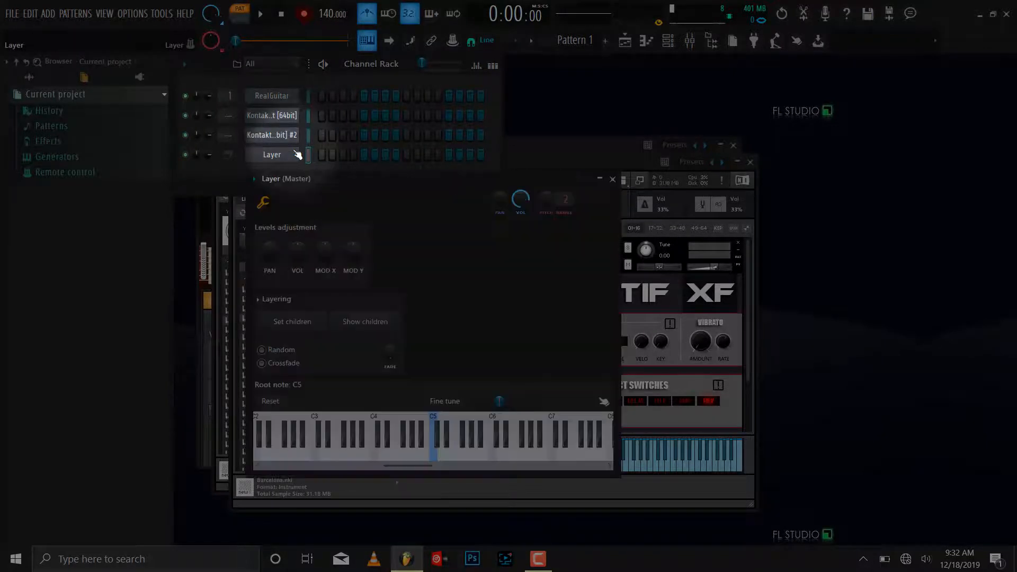
# - Select the RealGuitar channel and both Kontakt channels and set them as children of the Layer channel
pyautogui.click(310, 96)
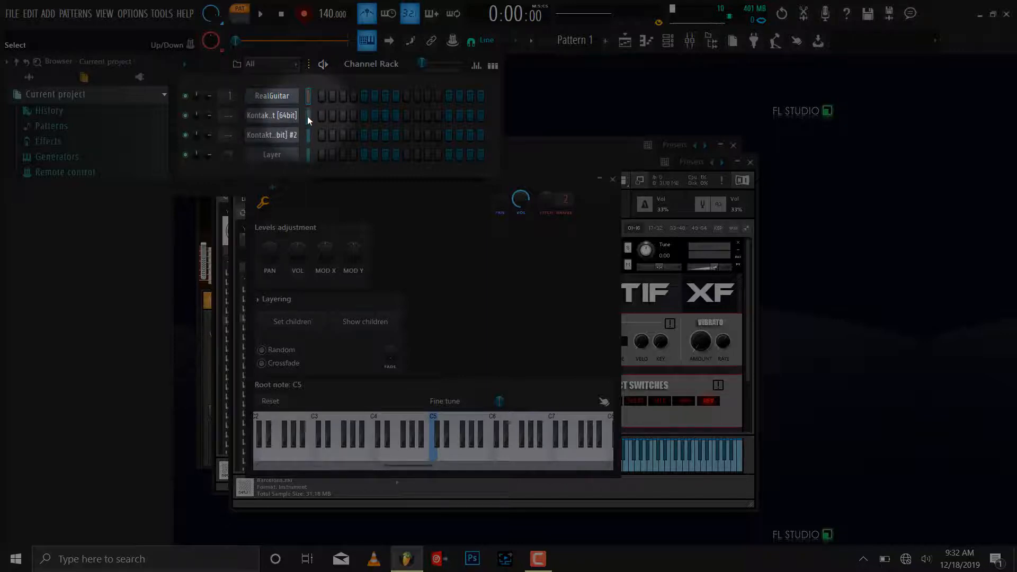
pyautogui.click(309, 117)
pyautogui.rightClick(310, 101)
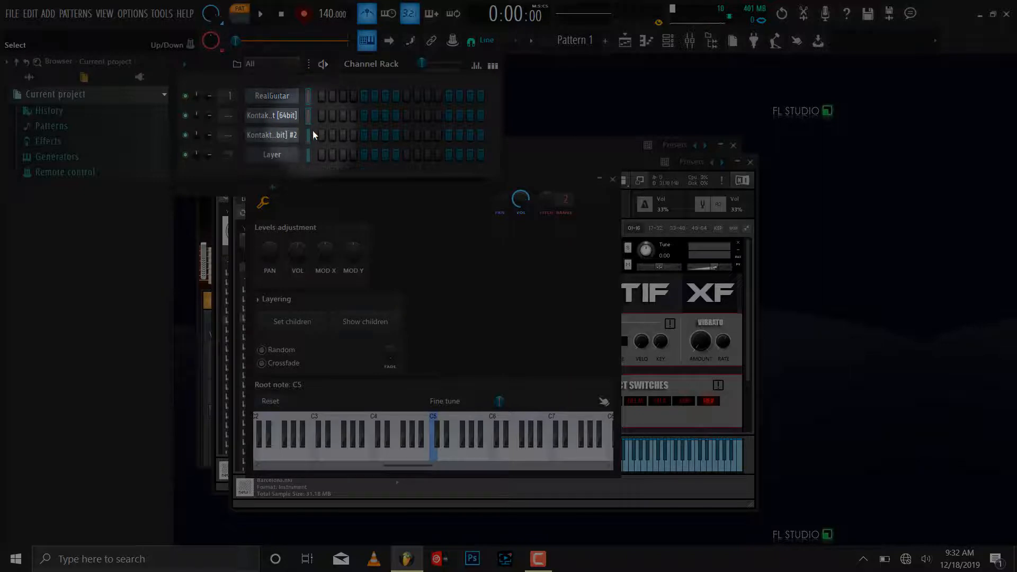
pyautogui.click(310, 323)
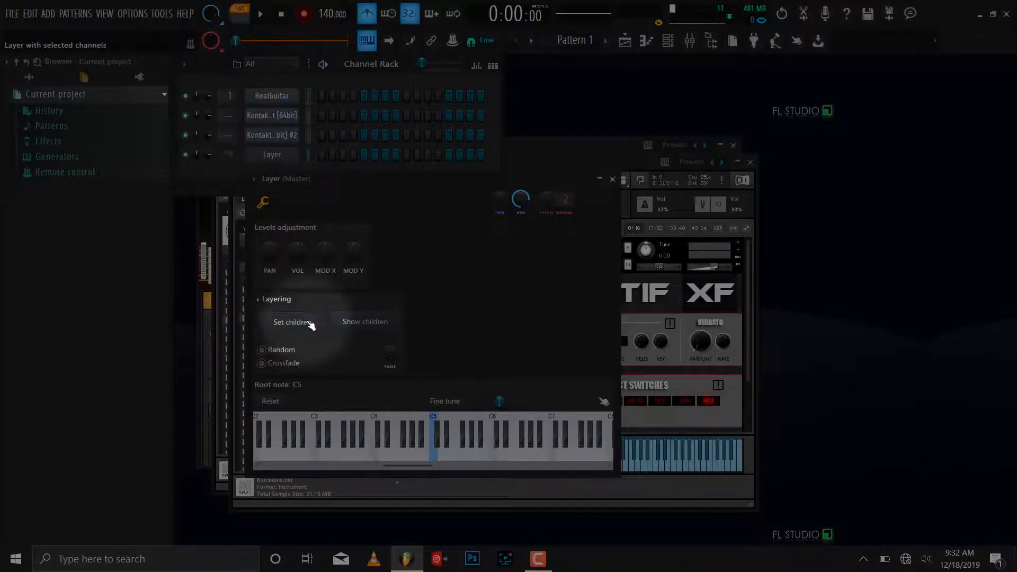
# - Select the Layer channel and play it with its root note at C#5 and at C5
pyautogui.click(309, 154)
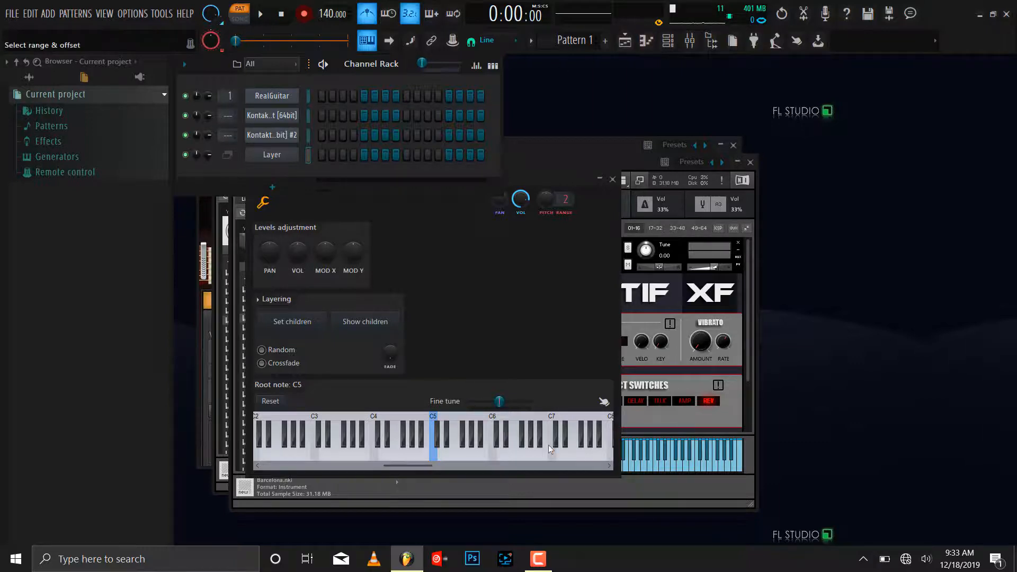
pyautogui.click(440, 442)
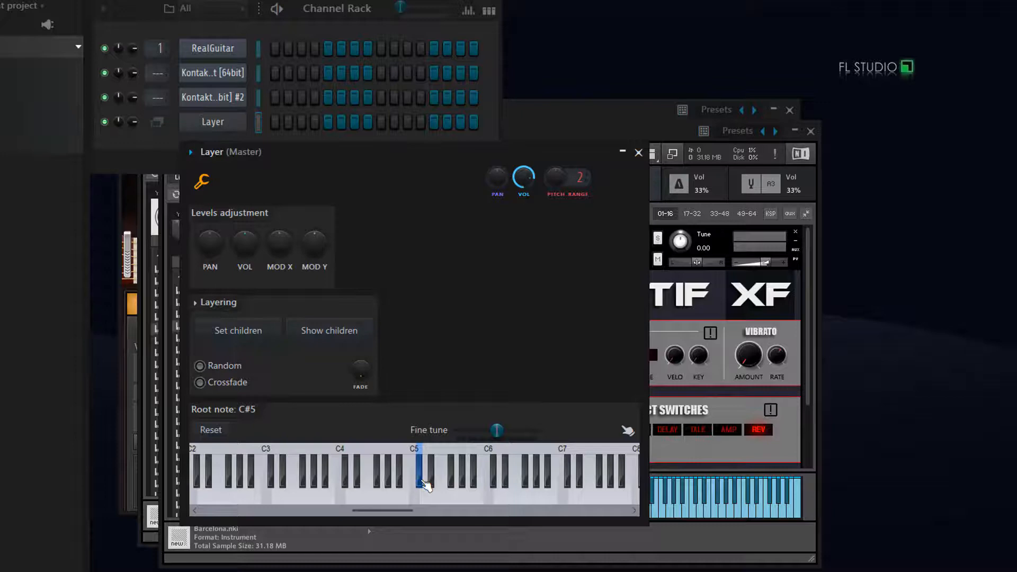
pyautogui.click(422, 482)
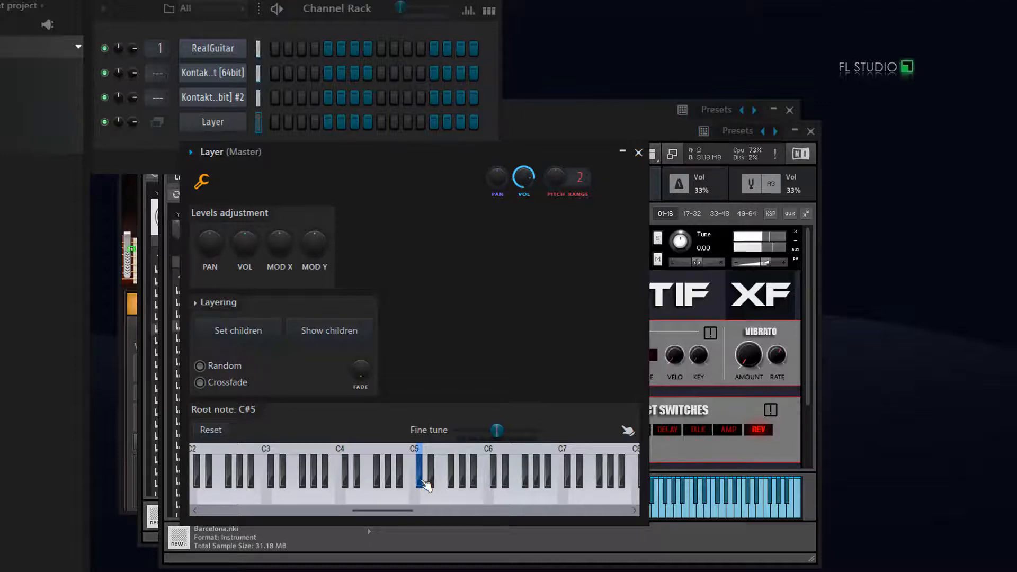
pyautogui.click(416, 503)
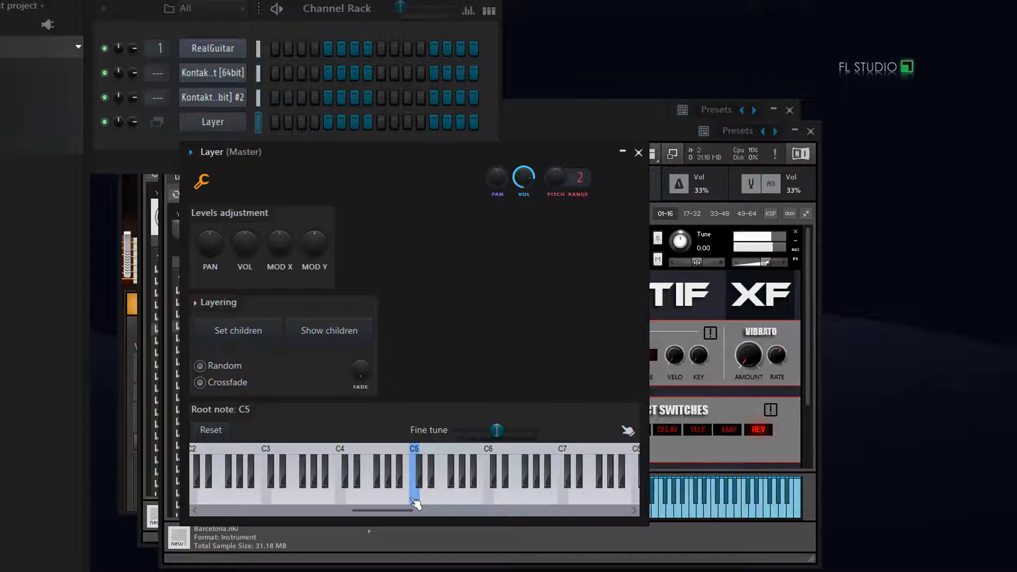
pyautogui.click(416, 503)
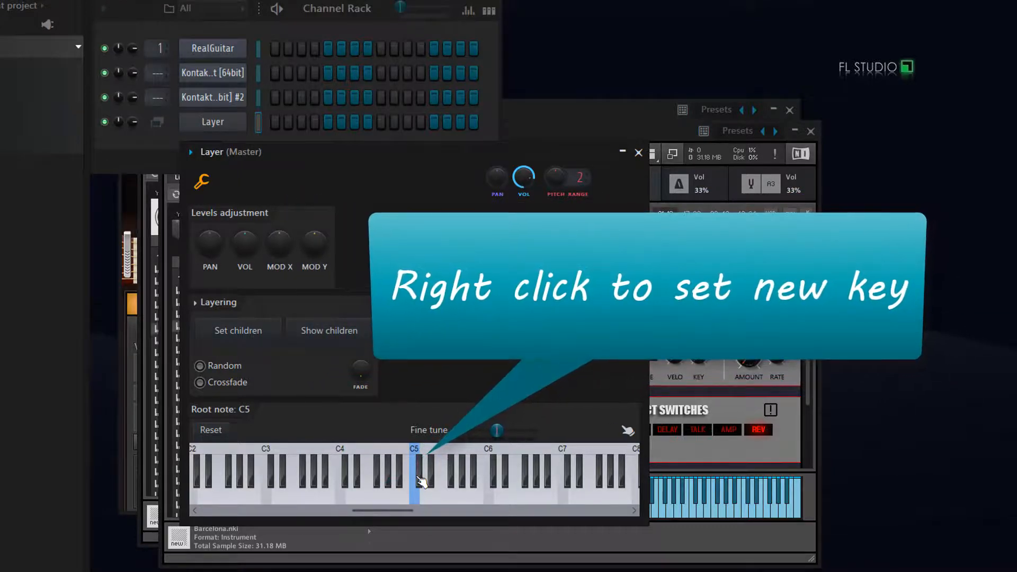
# - Set the layer's root note to C#5, D5 and D#5 in turn, playing a note after each change
pyautogui.rightClick(420, 477)
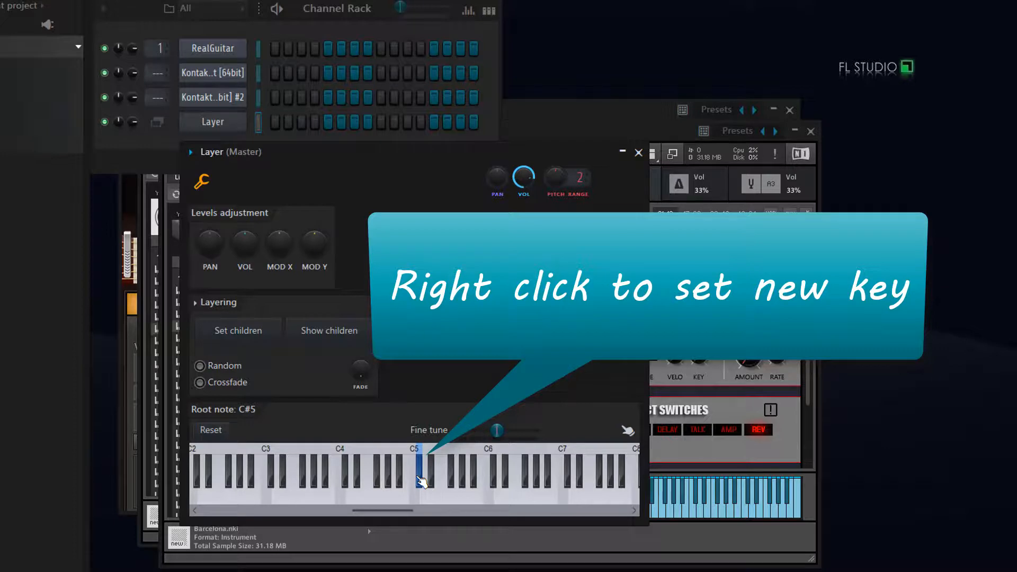
pyautogui.click(420, 477)
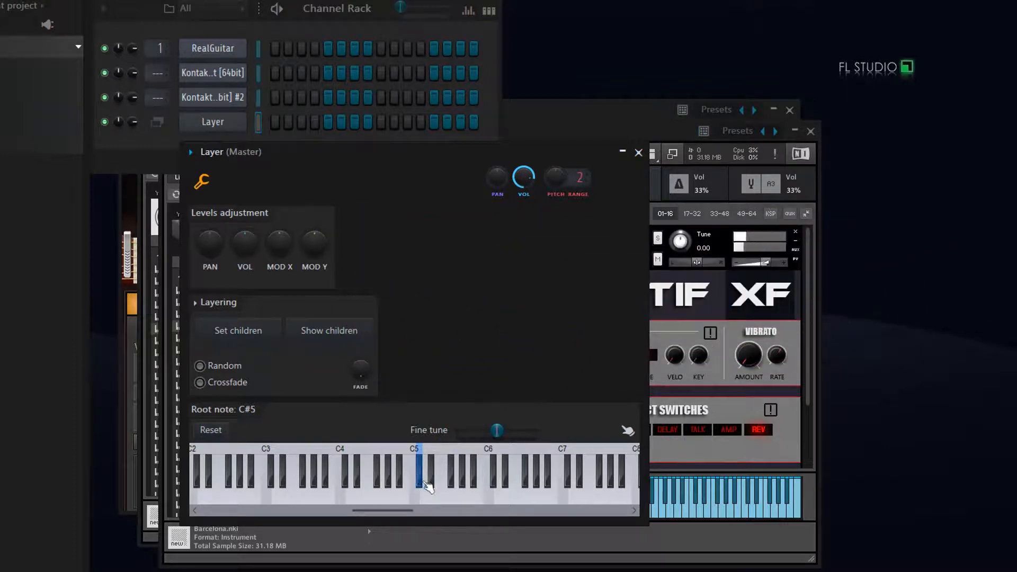
pyautogui.rightClick(434, 501)
pyautogui.click(434, 501)
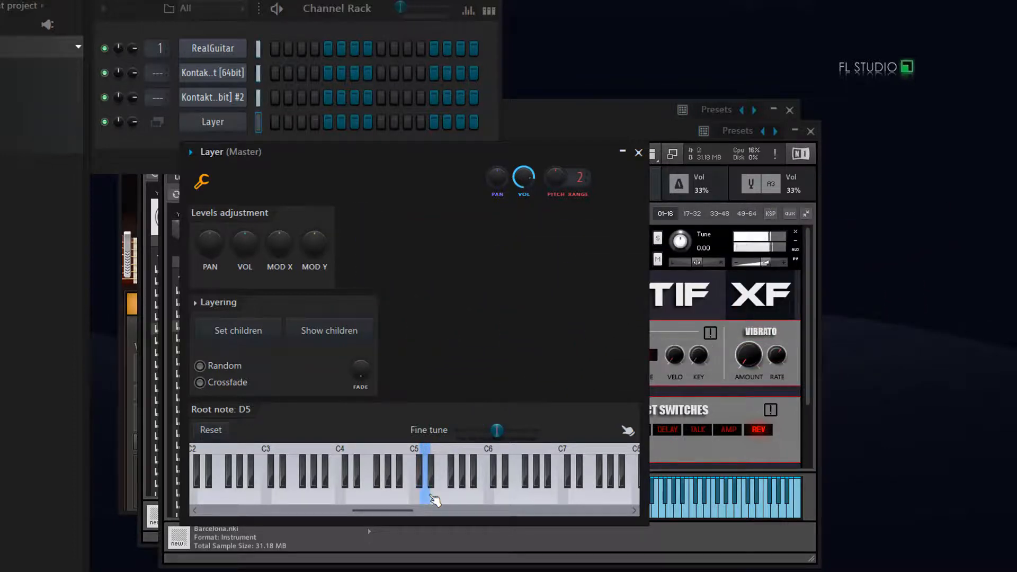
pyautogui.rightClick(434, 486)
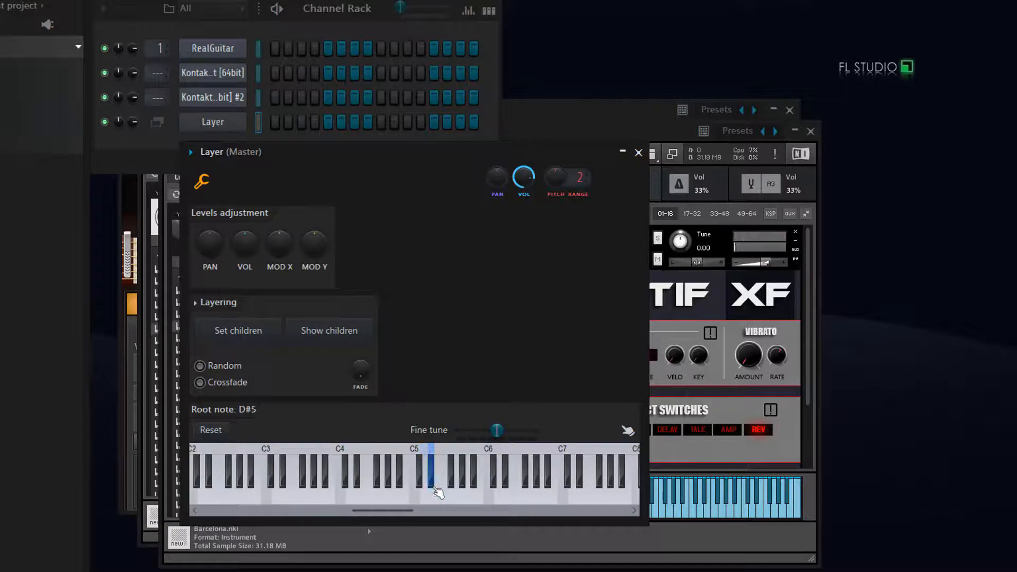
pyautogui.click(433, 486)
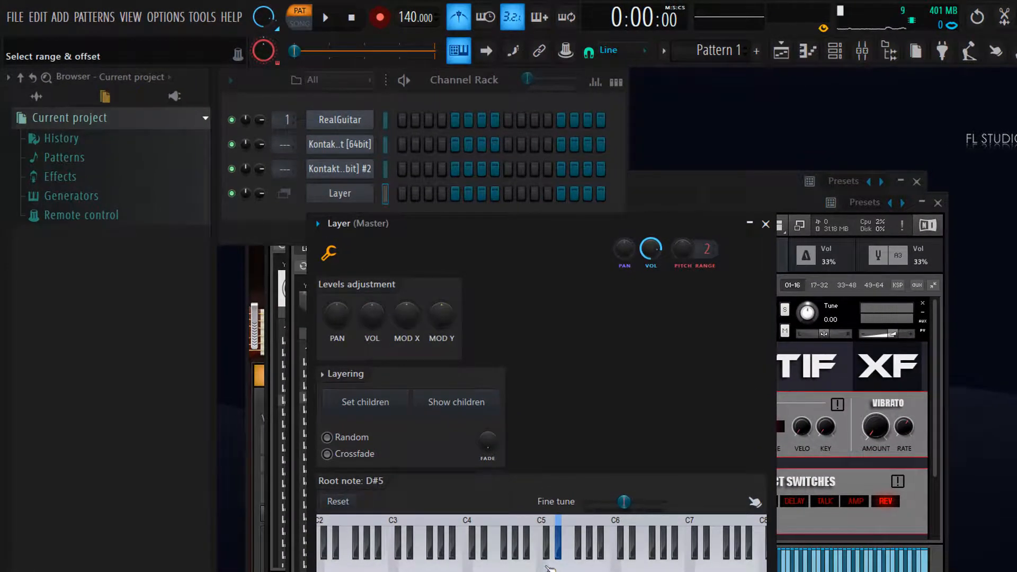
# - Set the layer's root note to C5, then raise it to B5, playing notes to compare the pitch
pyautogui.rightClick(545, 566)
pyautogui.click(546, 566)
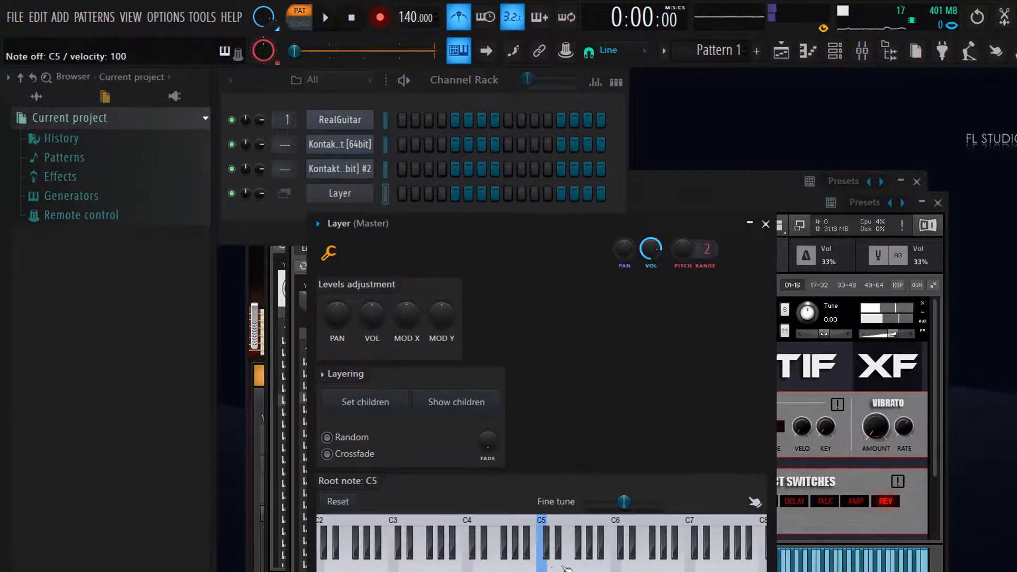
pyautogui.rightClick(567, 566)
pyautogui.press('q')
pyautogui.rightClick(608, 562)
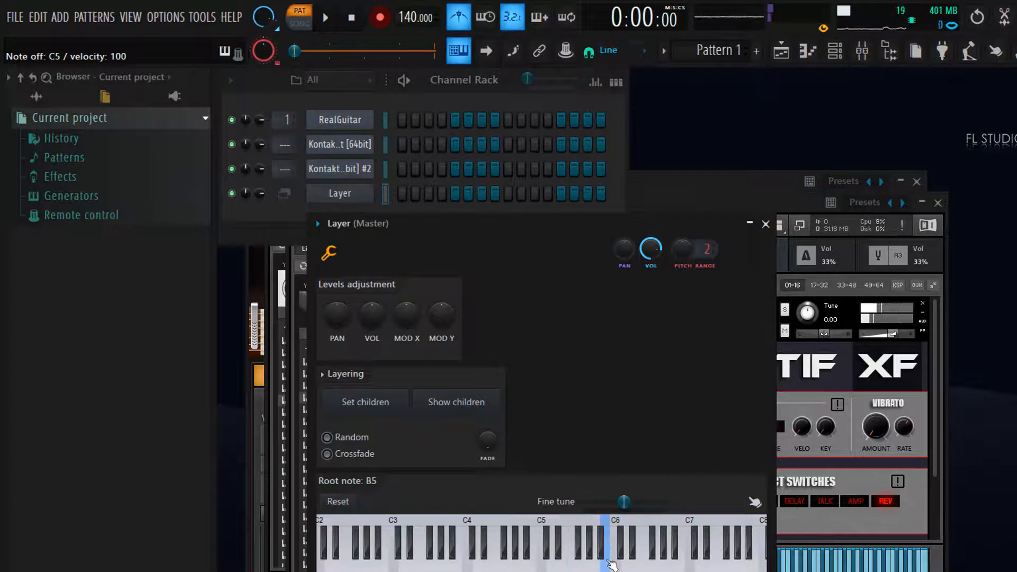
pyautogui.press('q')
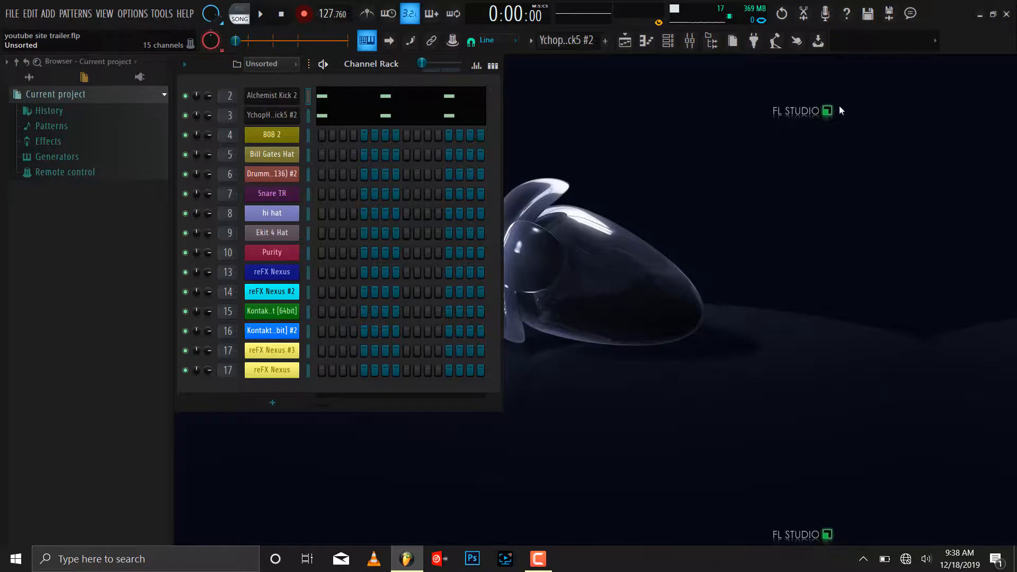
# - Open the Playlist and quick render the YchopHardKick5 #2 pattern as an audio clip
pyautogui.click(625, 40)
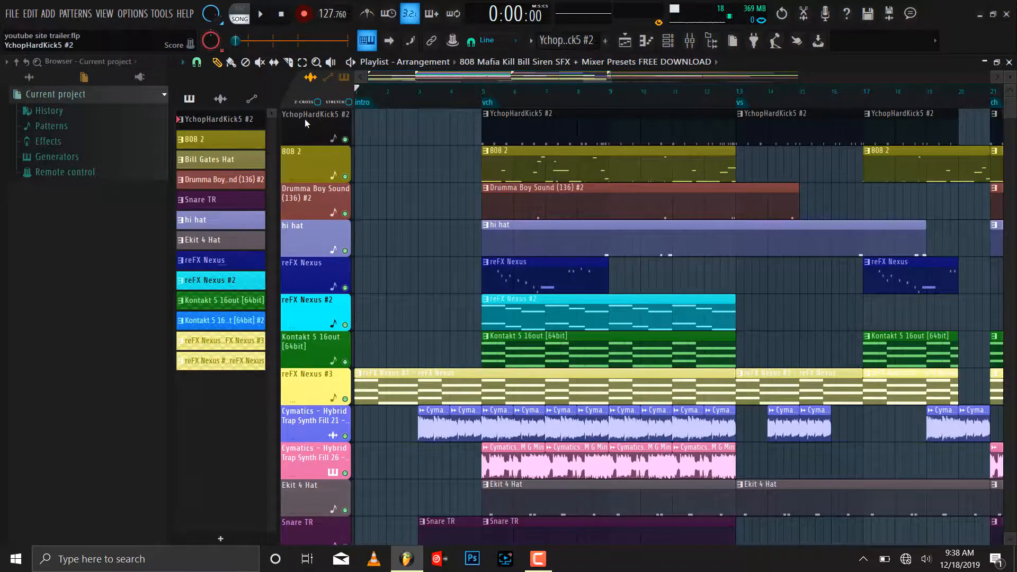
pyautogui.rightClick(257, 125)
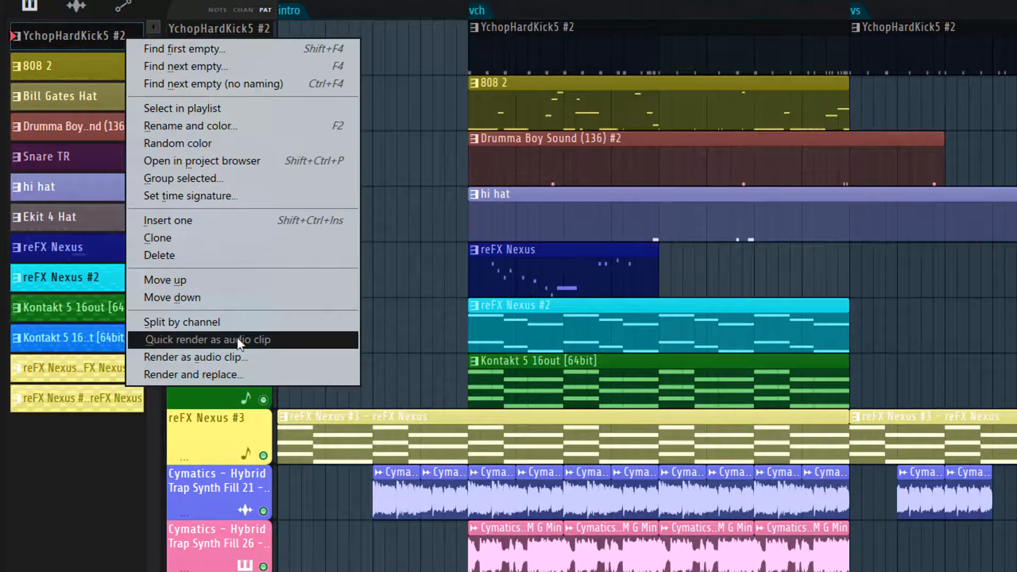
pyautogui.click(238, 341)
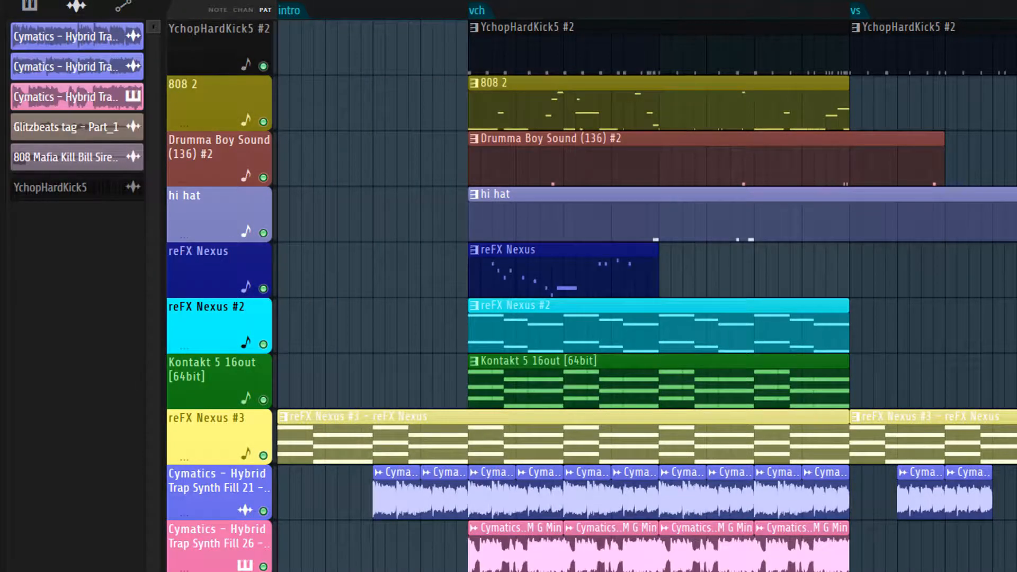
# - Place a YchopHardKick5 #2 clip on Track 20 and align its start with bar 5 at the vch marker
pyautogui.scroll(-10, 761, 374)
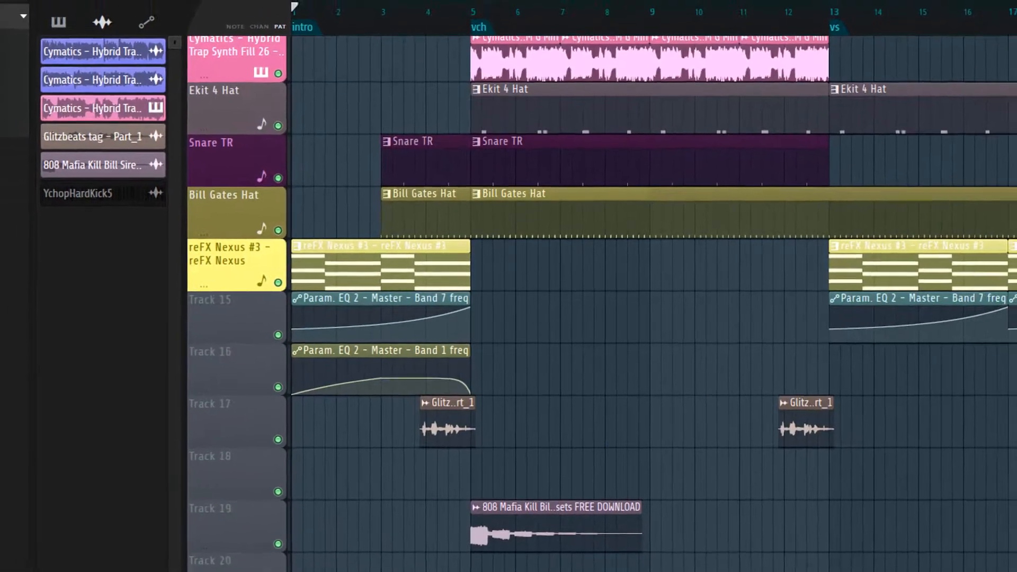
pyautogui.click(486, 514)
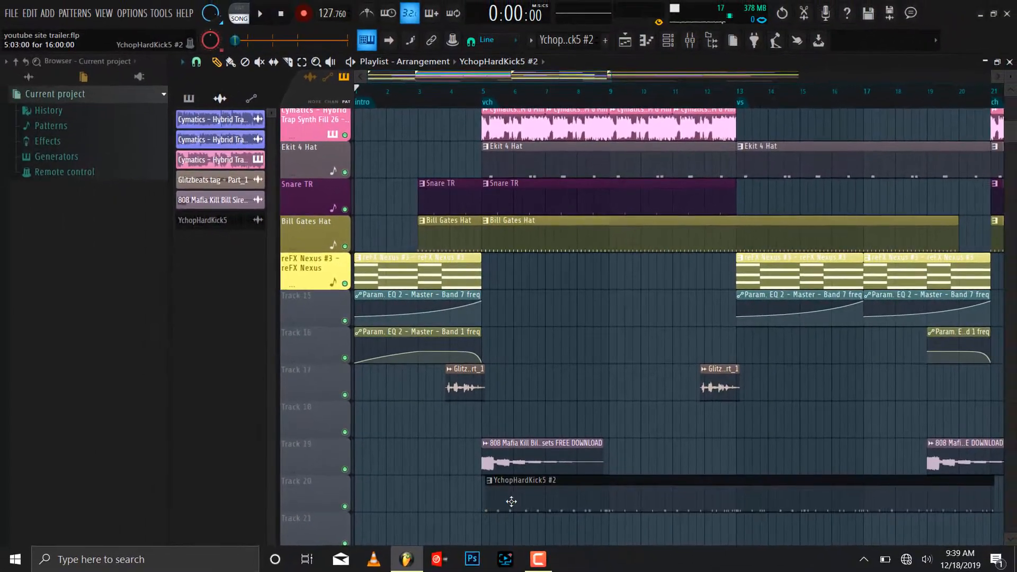
pyautogui.moveTo(514, 507); pyautogui.dragTo(509, 506)
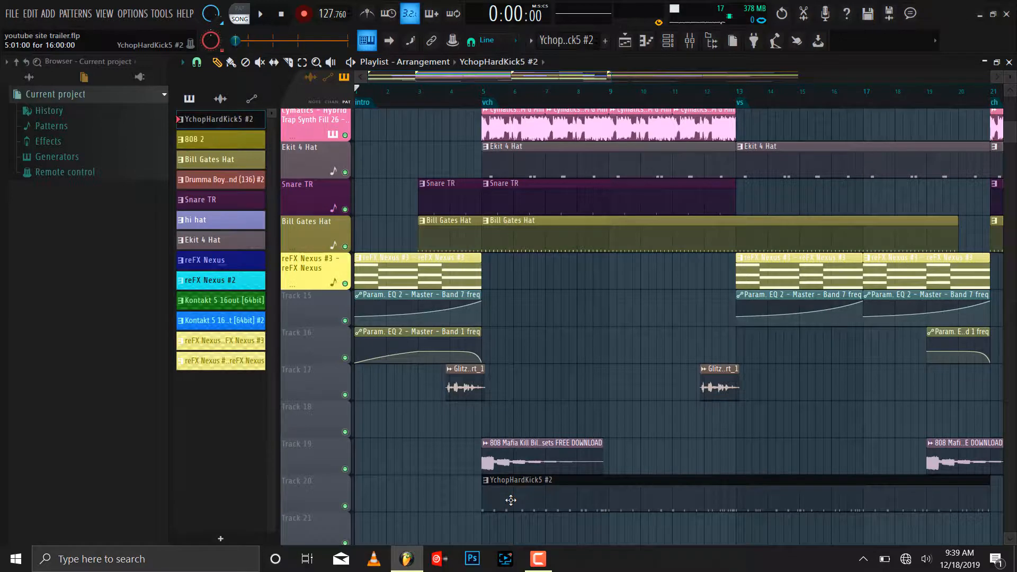
# - Play the song while toggling the YchopHardKick5 #2 track and Track 20, leaving the original kick muted and Track 20 on, and stop playback
pyautogui.keyDown('ctrl'); pyautogui.rightClick(511, 500); pyautogui.keyUp('ctrl')
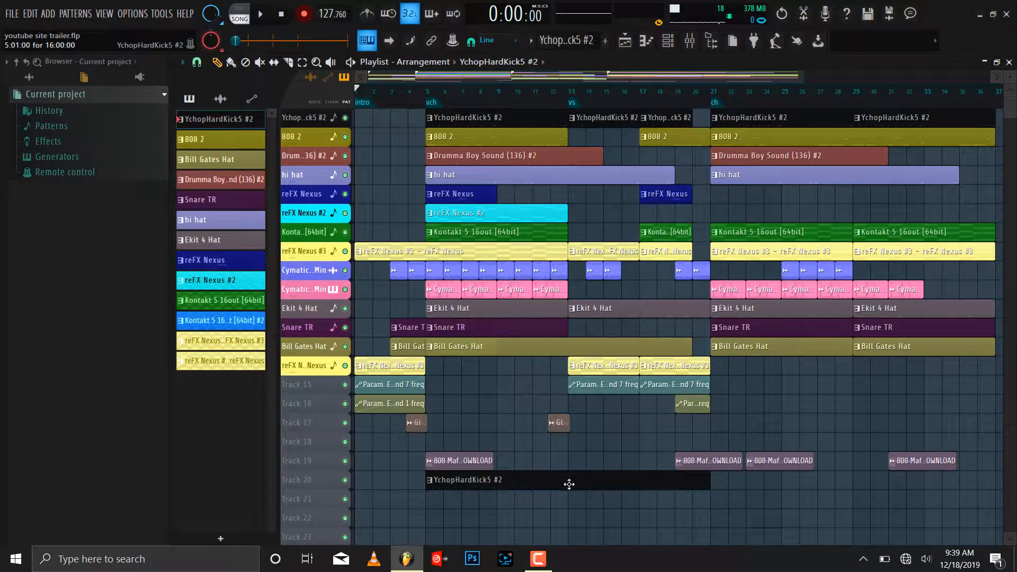
pyautogui.click(346, 117)
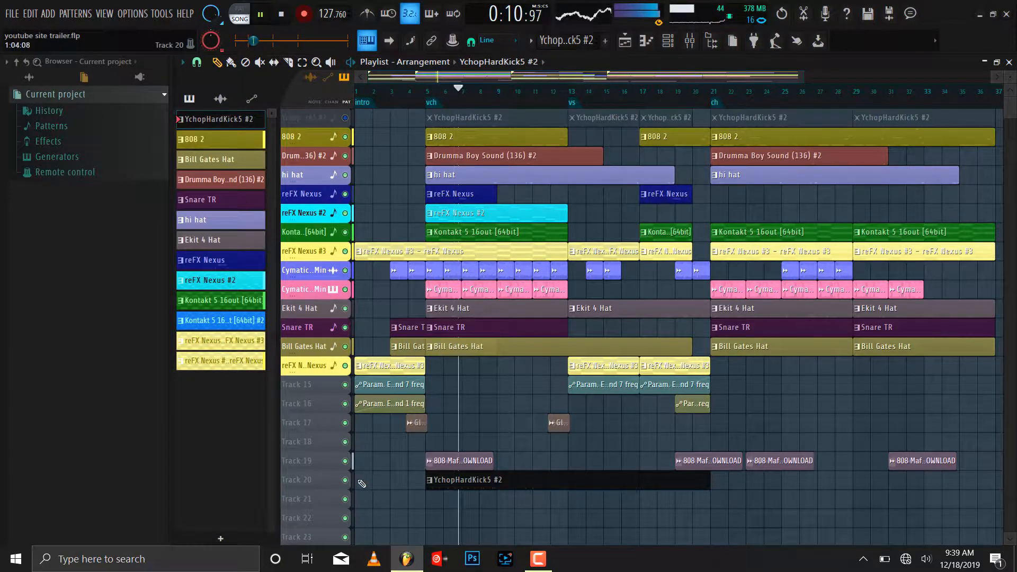
pyautogui.click(345, 480)
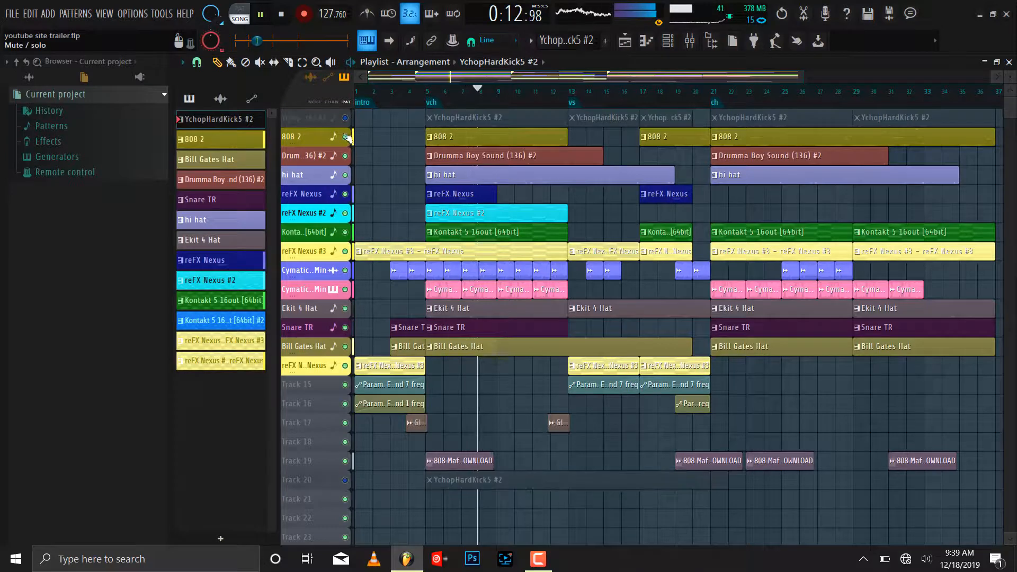
pyautogui.click(345, 117)
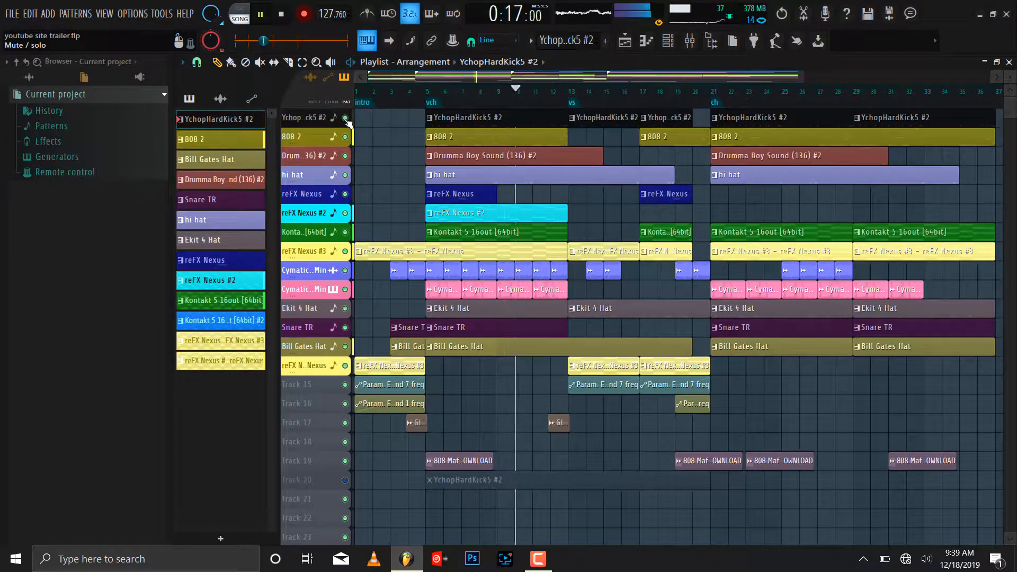
pyautogui.click(346, 118)
pyautogui.click(345, 480)
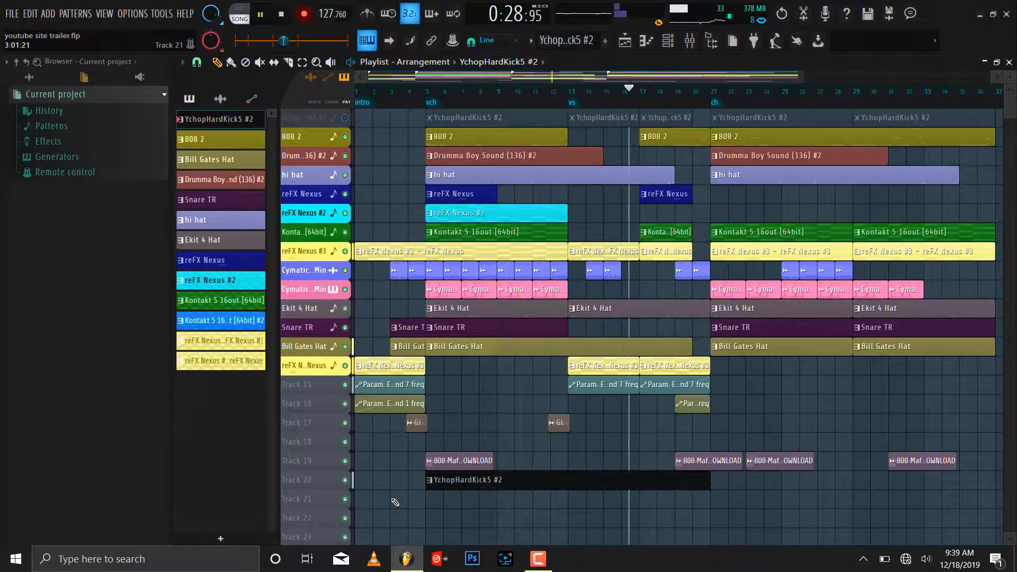
pyautogui.press('space')
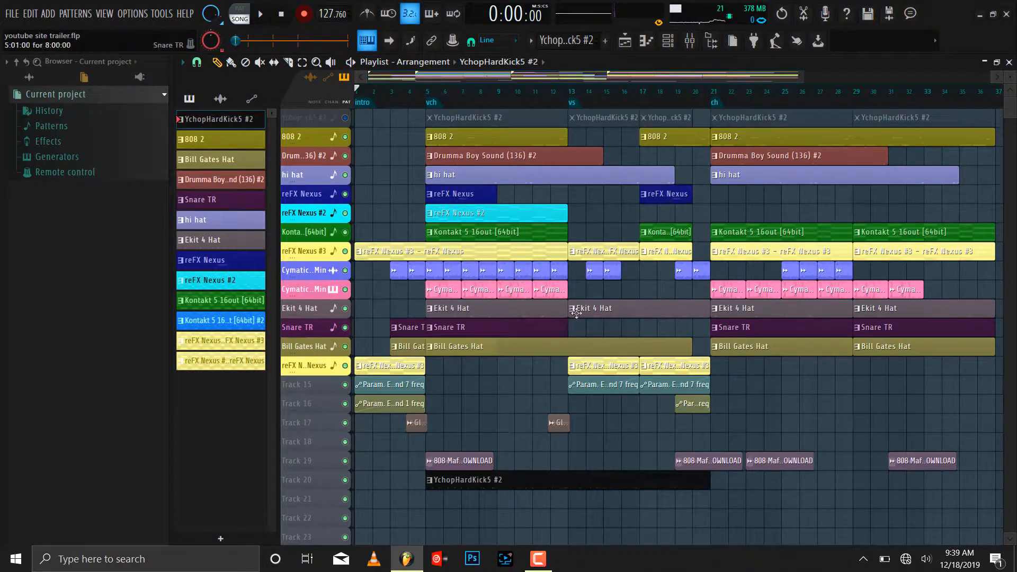
# - Open the Channel Rack with its Audio channels shown
pyautogui.click(678, 42)
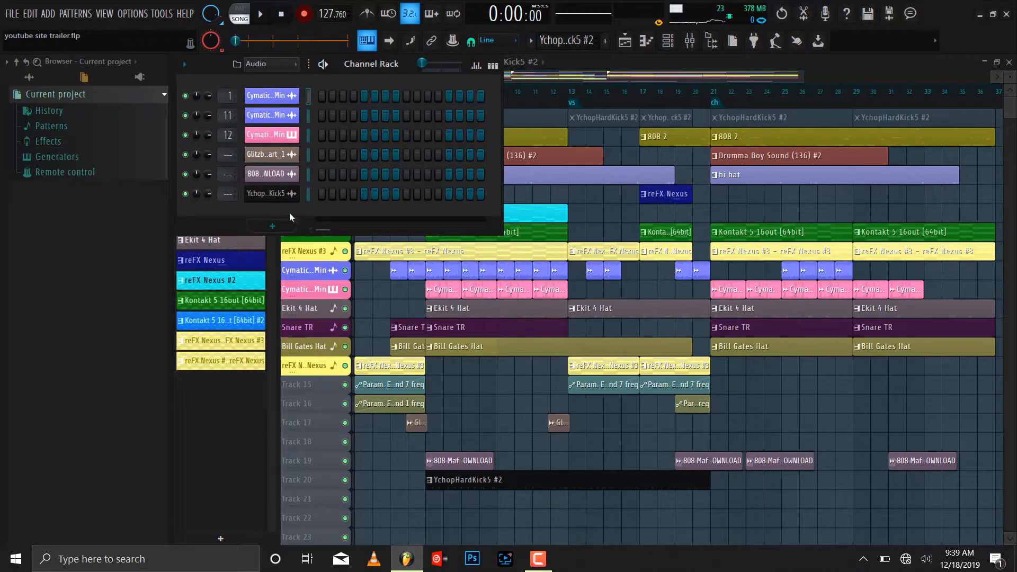